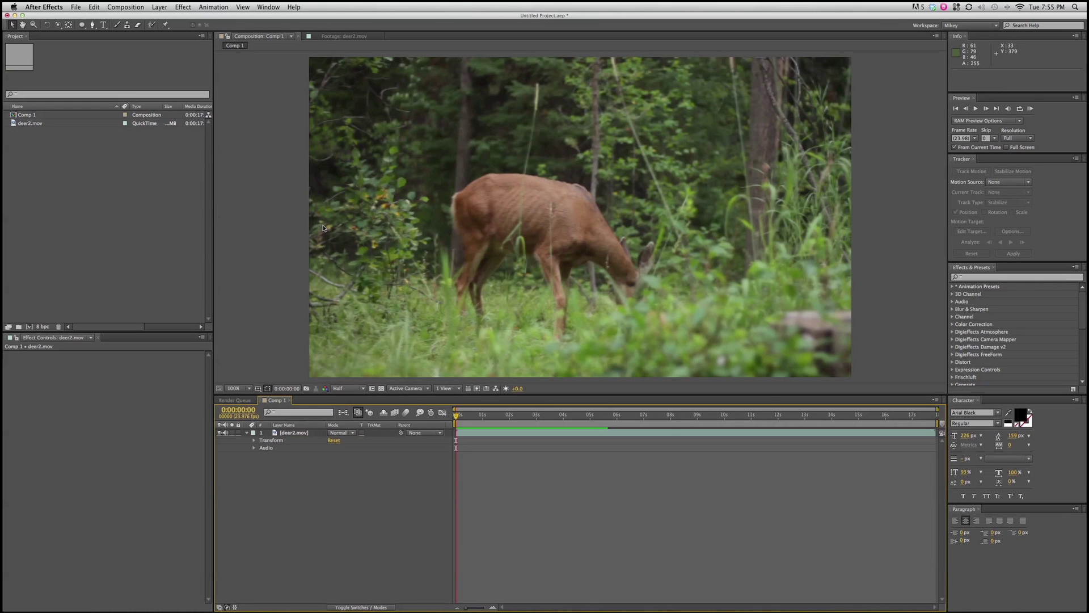
Collapse the deer2.mov layer's Transform and Audio properties to a single timeline row.
click(246, 433)
Hide the deer2.mov footage and add a white 'Parent' text layer.
click(471, 437)
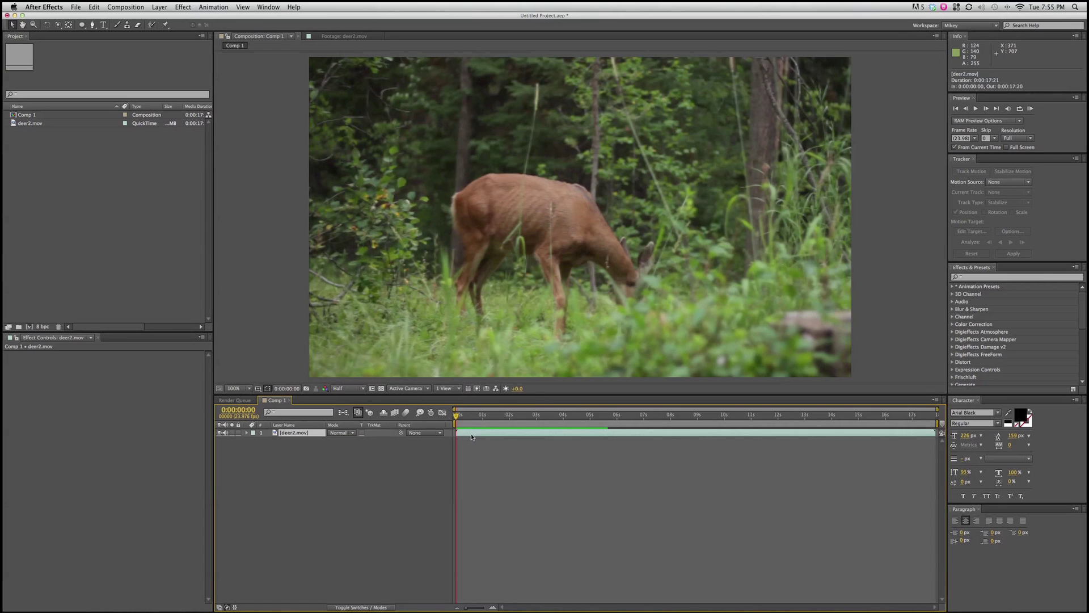
click(221, 433)
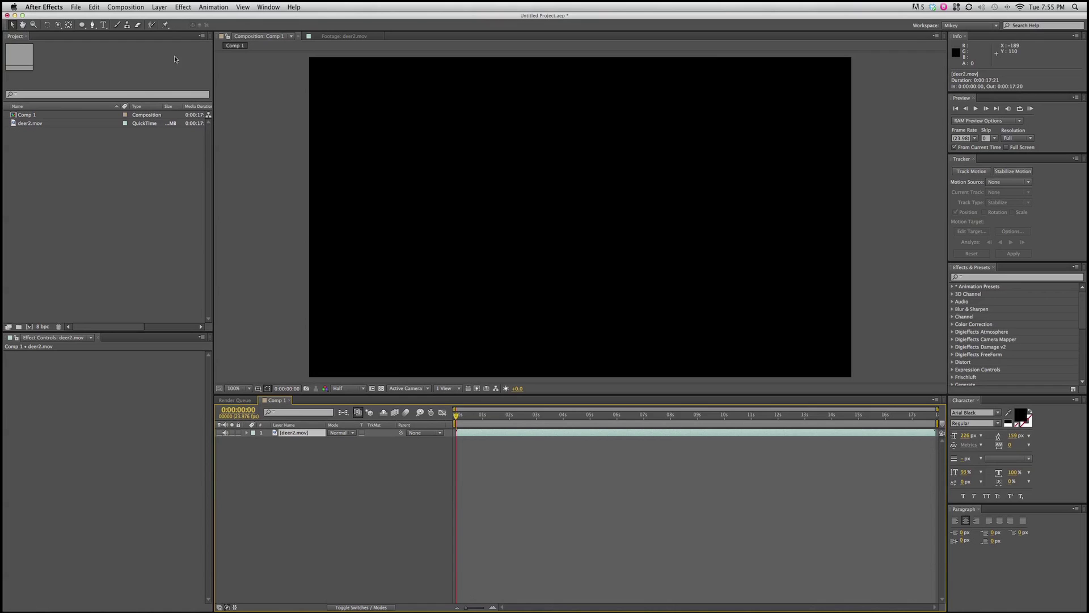
click(103, 25)
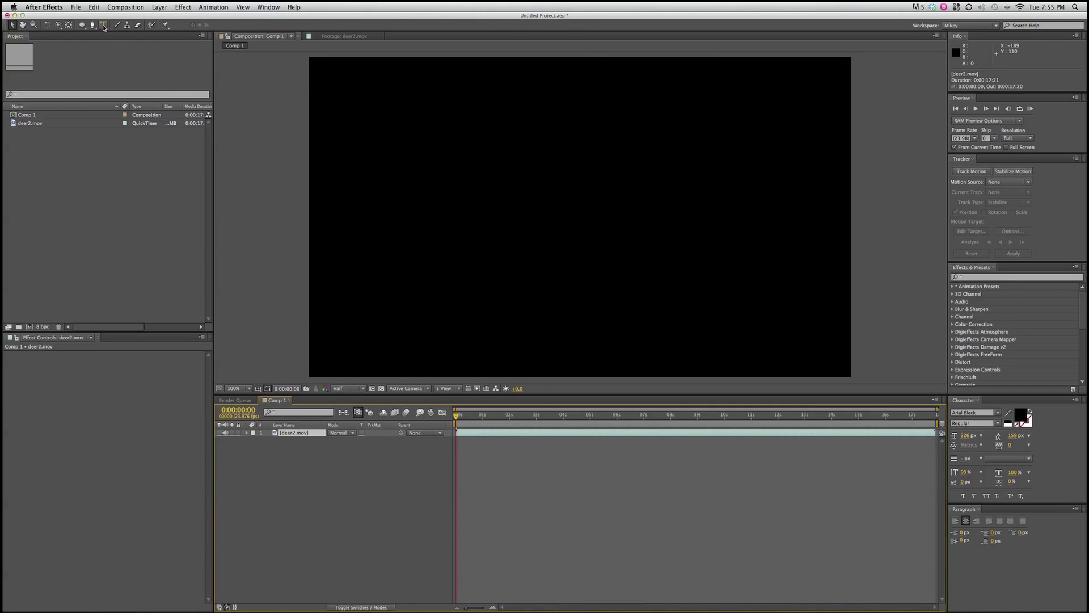
click(421, 165)
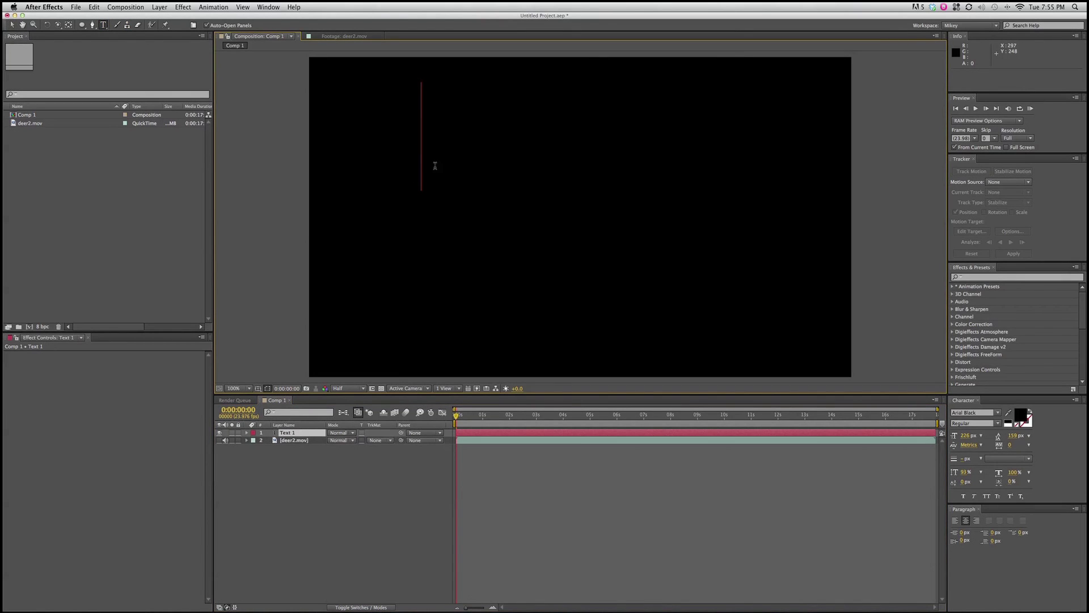
text(Parent)
key(Escape)
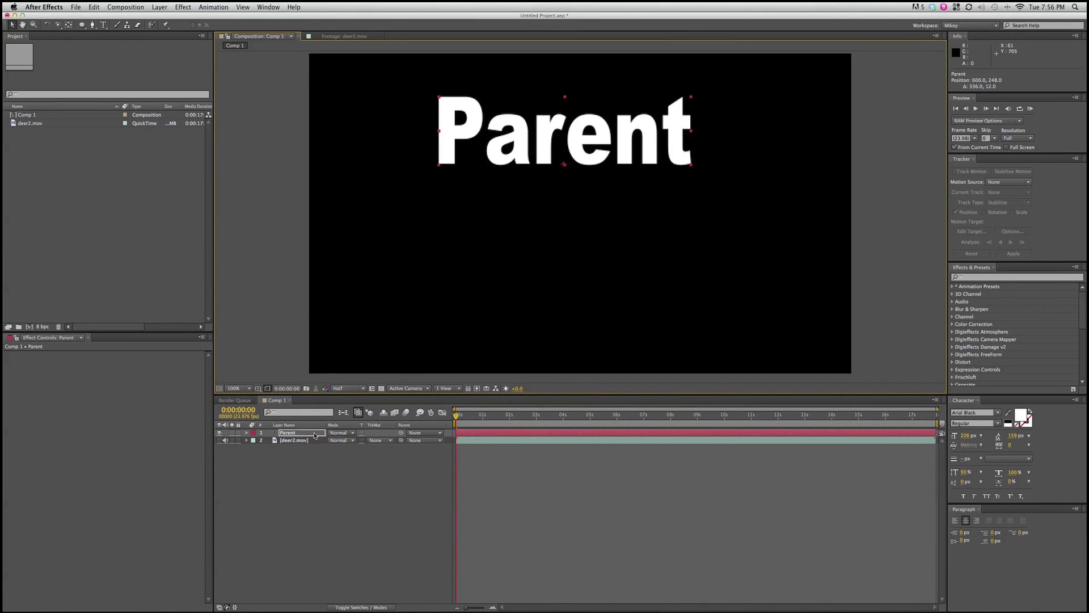
Duplicate the Parent text, move the copy lower and retype it as 'child'.
key(super+d)
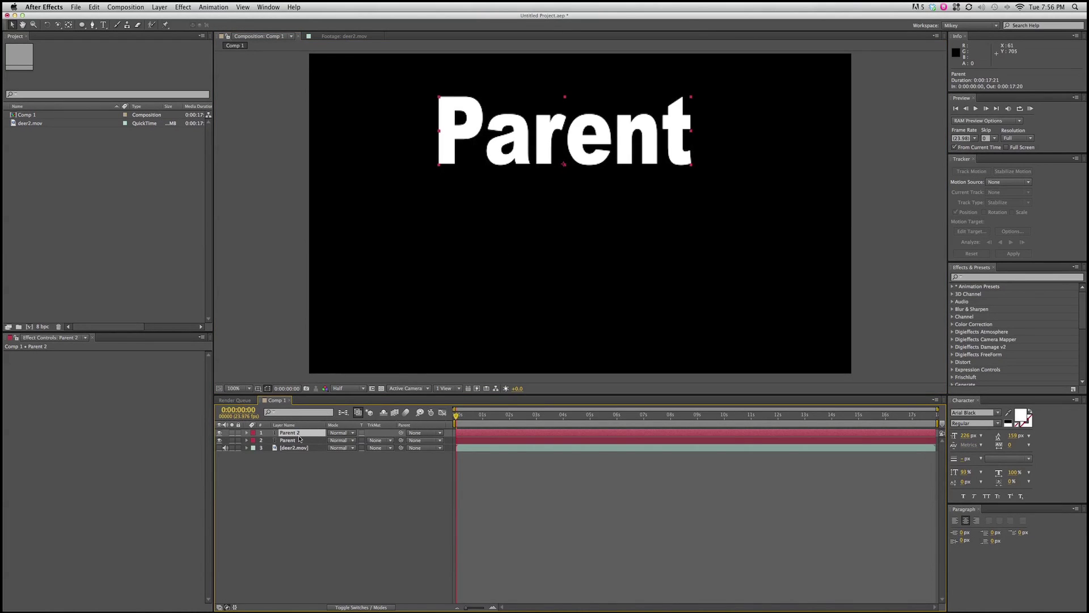
drag(546, 171, 543, 248)
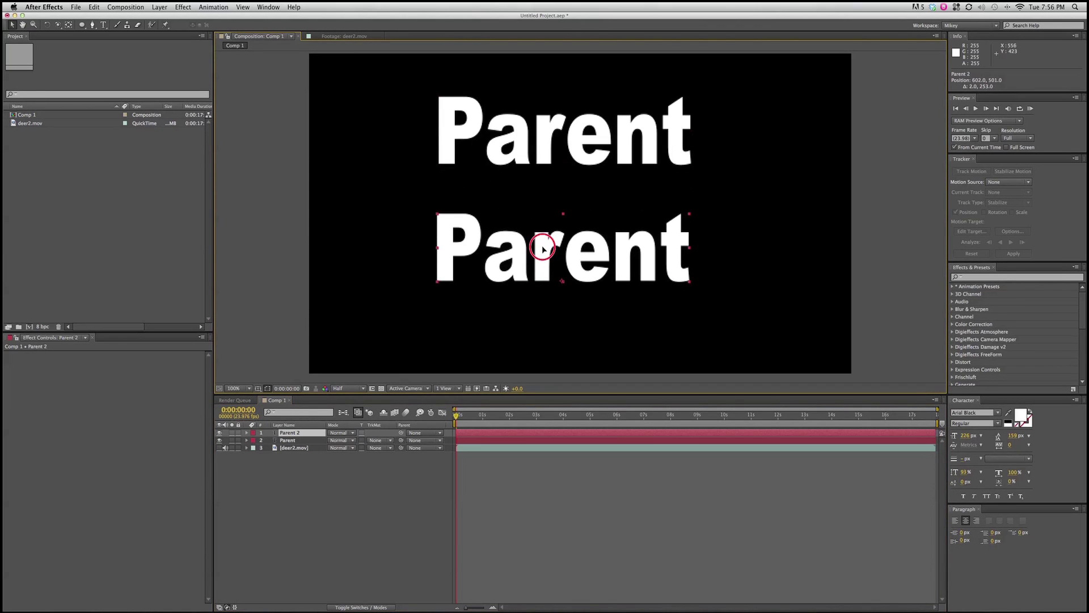
double_click(306, 435)
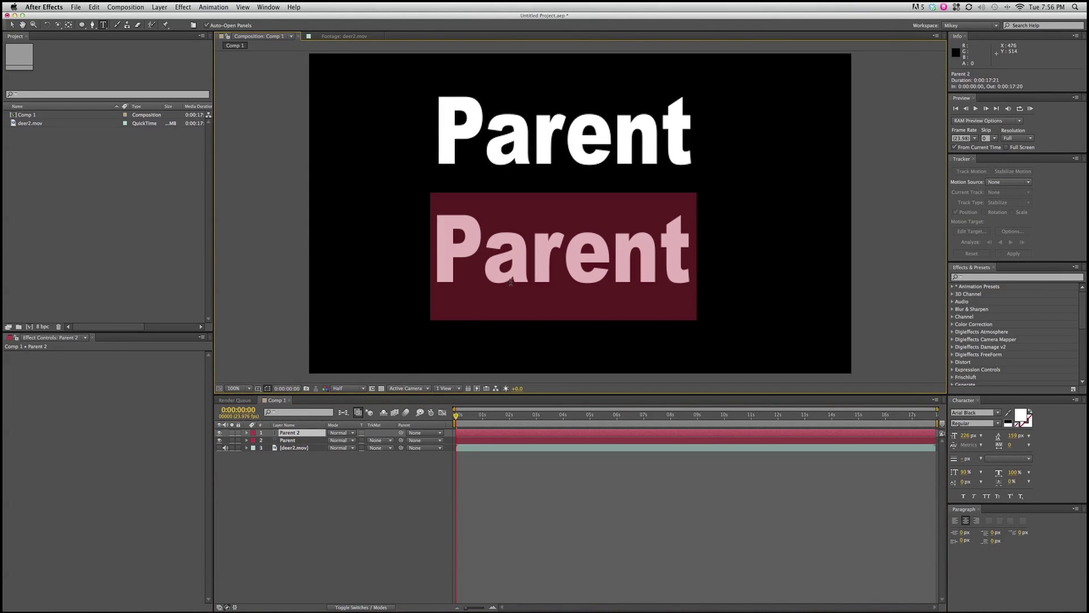
text(child)
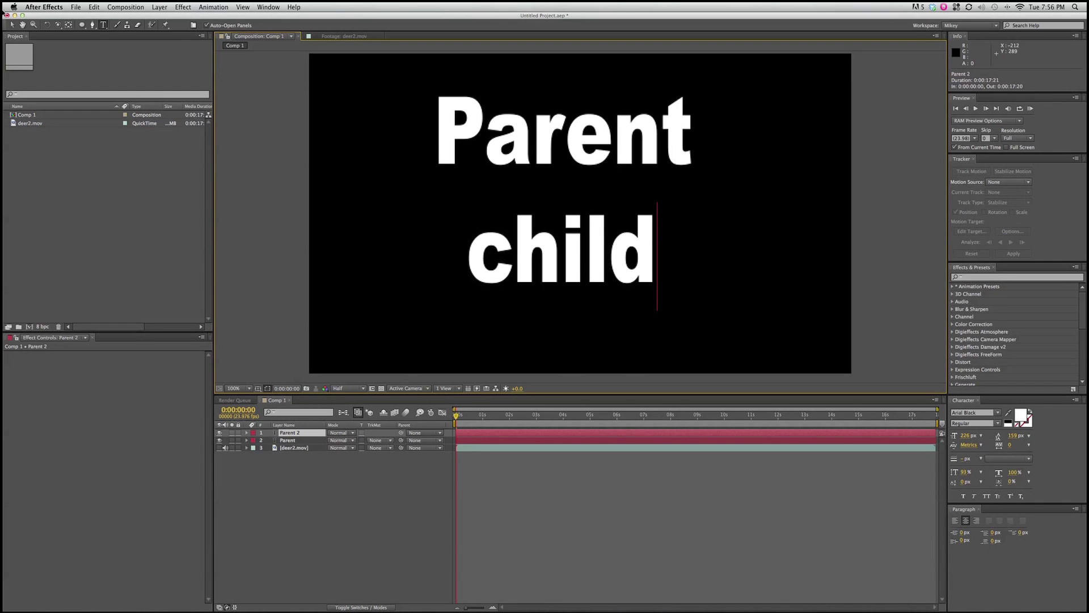
click(313, 434)
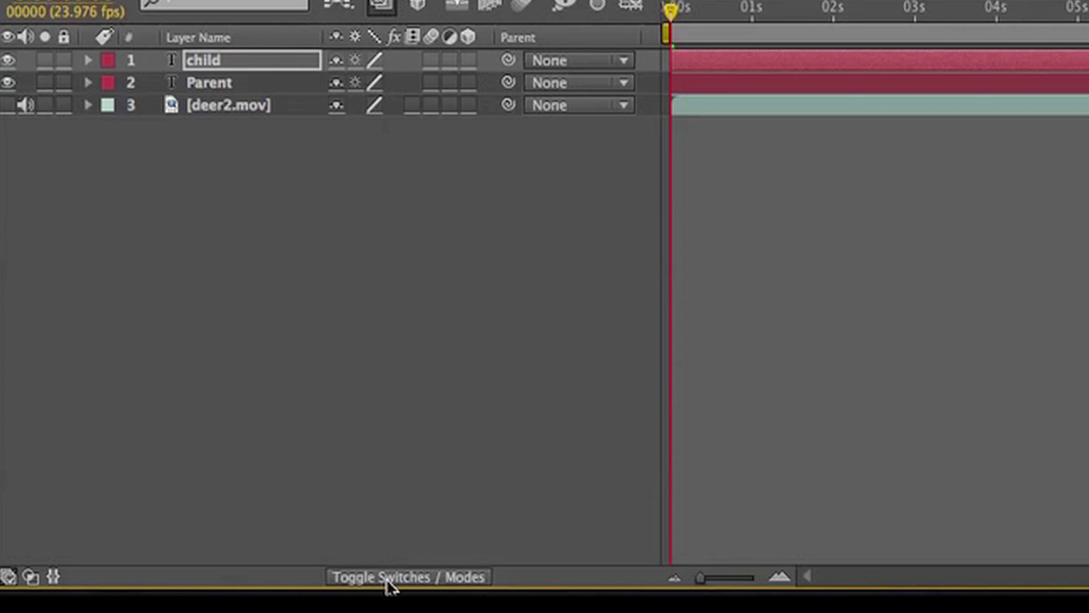
Toggle the timeline between the Switches and Modes columns to reveal the Parent column.
click(401, 576)
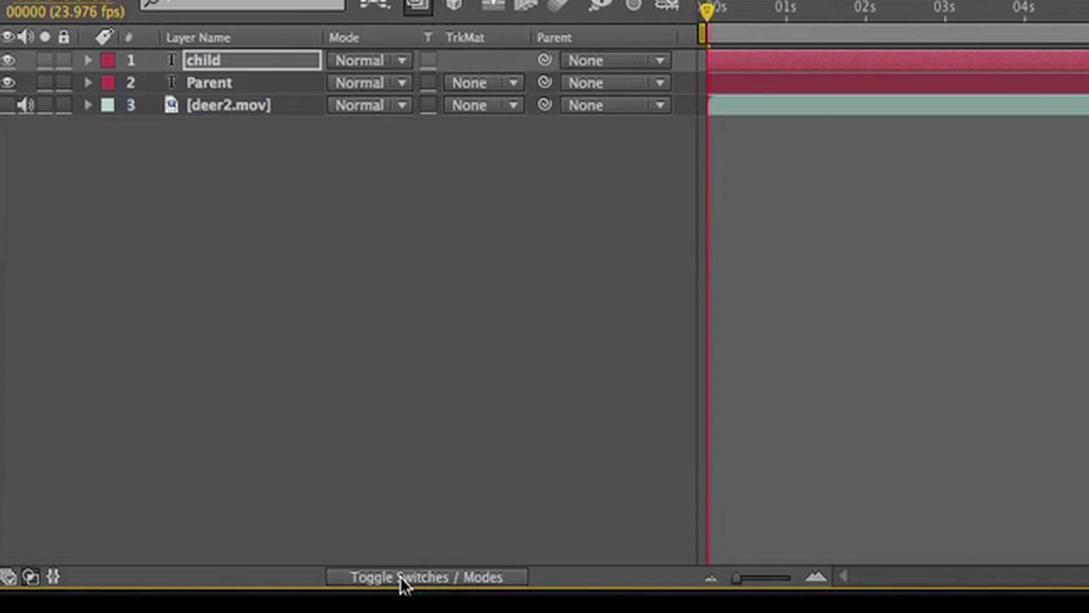
click(400, 577)
click(400, 576)
click(400, 575)
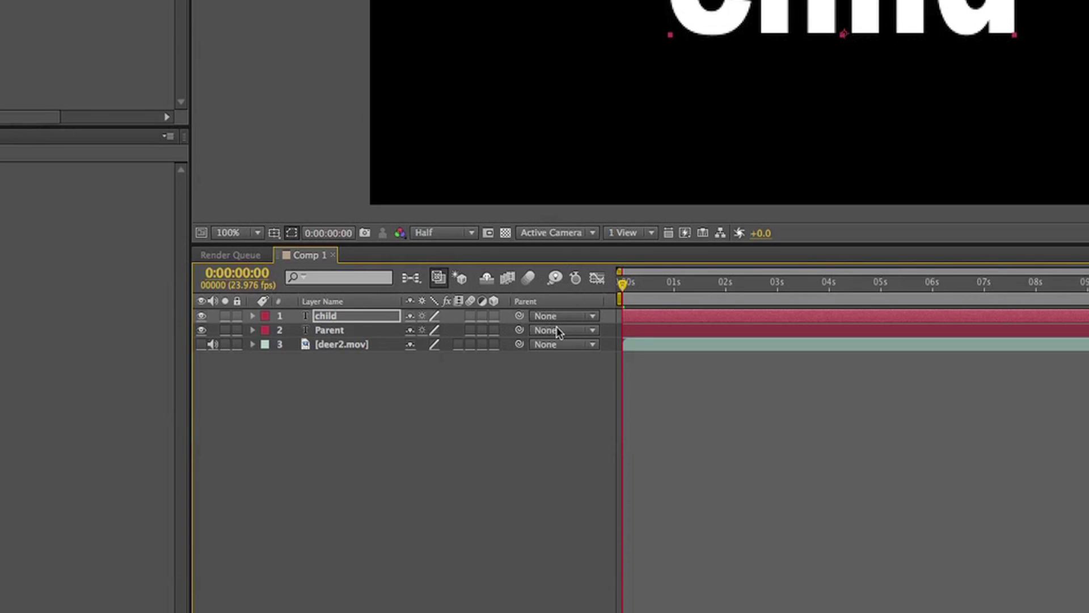
Set the child layer's Parent to the Parent layer and nudge the child text.
click(558, 318)
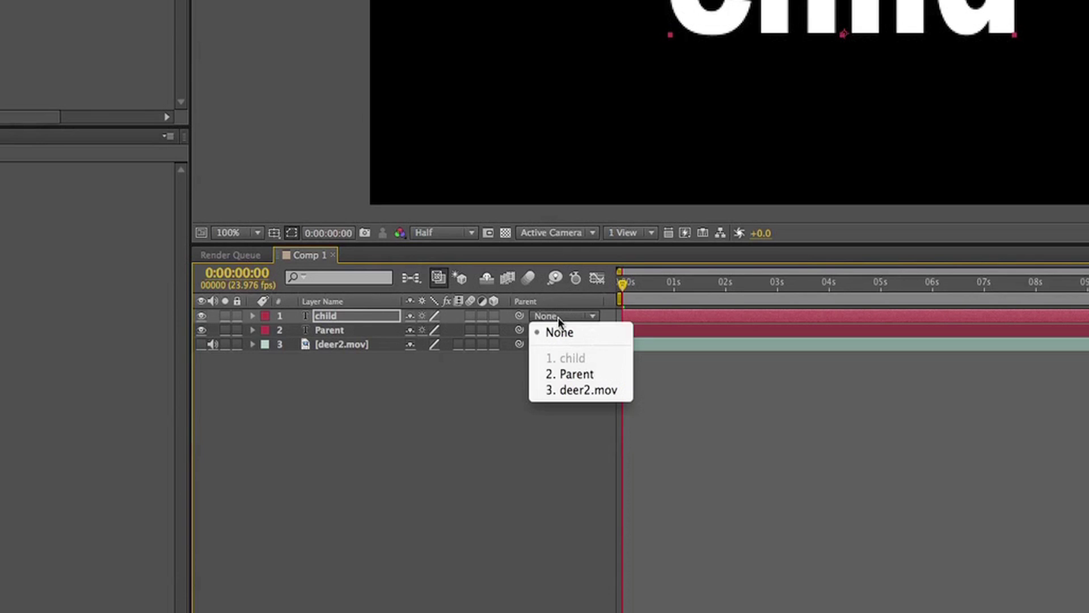
click(567, 375)
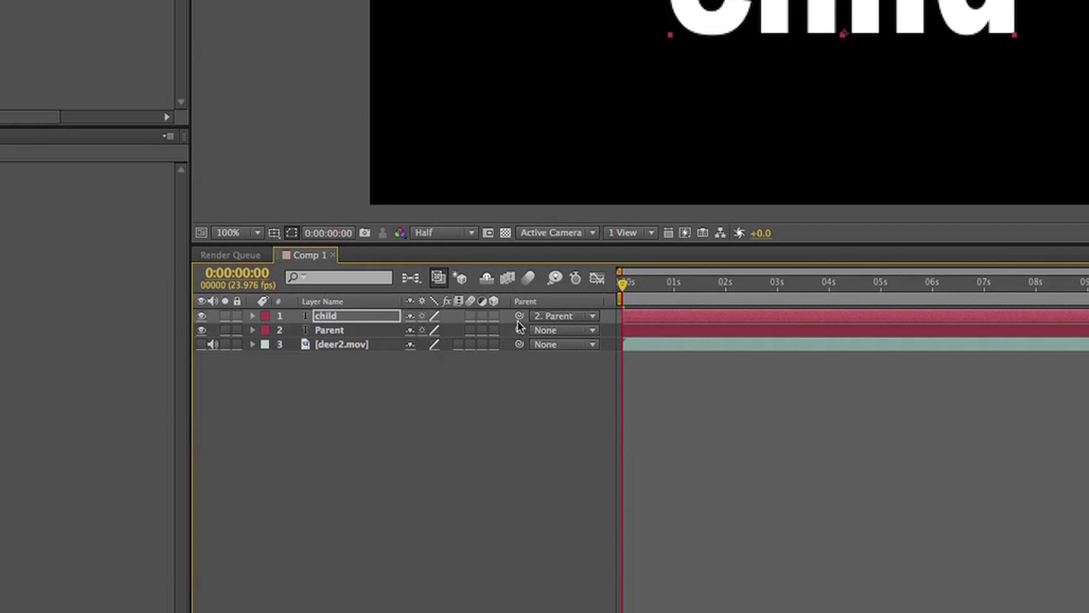
drag(520, 315, 328, 333)
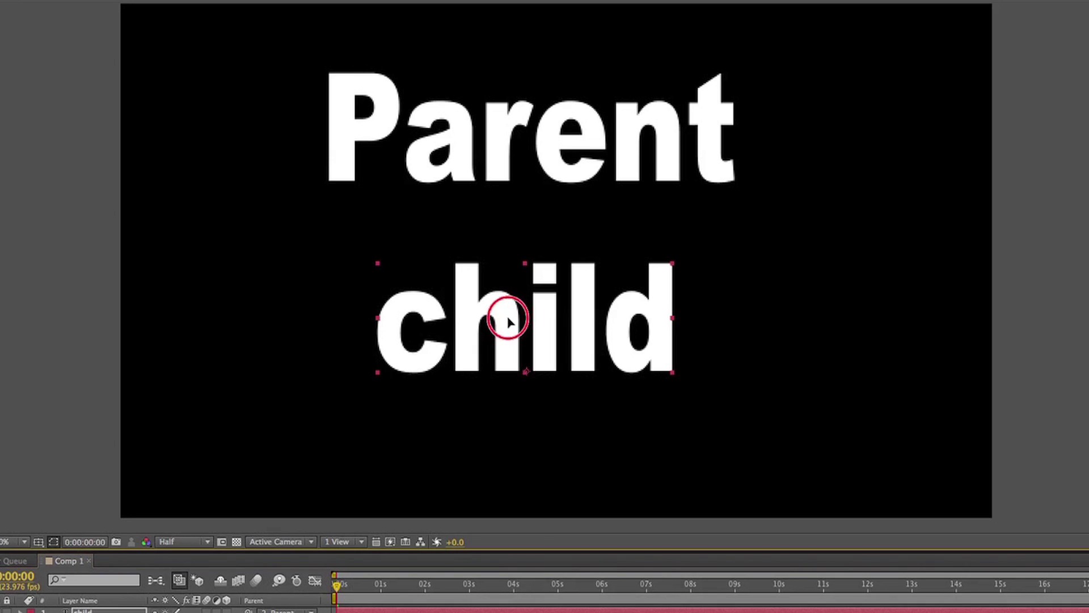
mouse_move(503, 311)
mouse_down()
mouse_move(455, 312)
mouse_move(535, 253)
mouse_move(572, 334)
mouse_move(520, 287)
mouse_move(564, 343)
mouse_move(493, 308)
mouse_move(523, 314)
mouse_up()
Move the Parent text so child follows, test a rotation on Parent, then undo it.
click(502, 146)
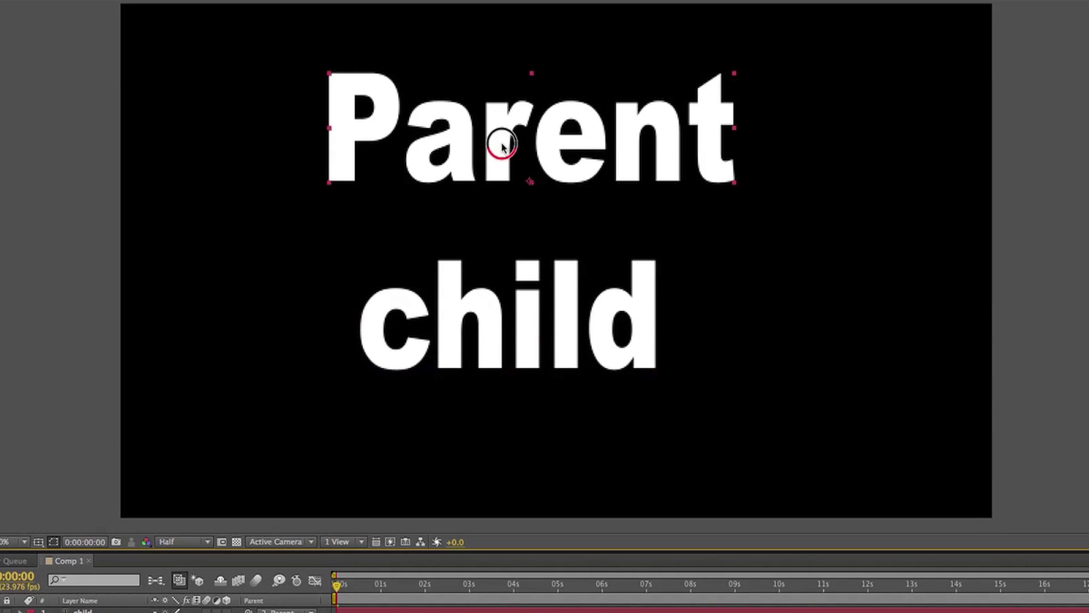
drag(502, 146, 465, 181)
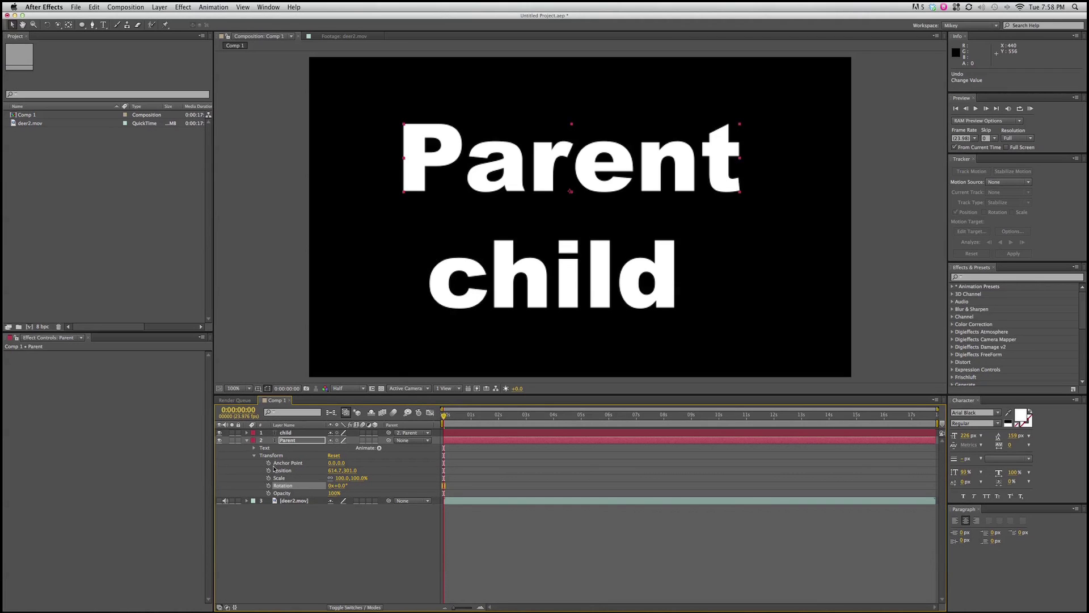
click(329, 485)
drag(329, 486, 308, 464)
key(ctrl+z)
key(ctrl+z)
key(ctrl+z)
click(247, 432)
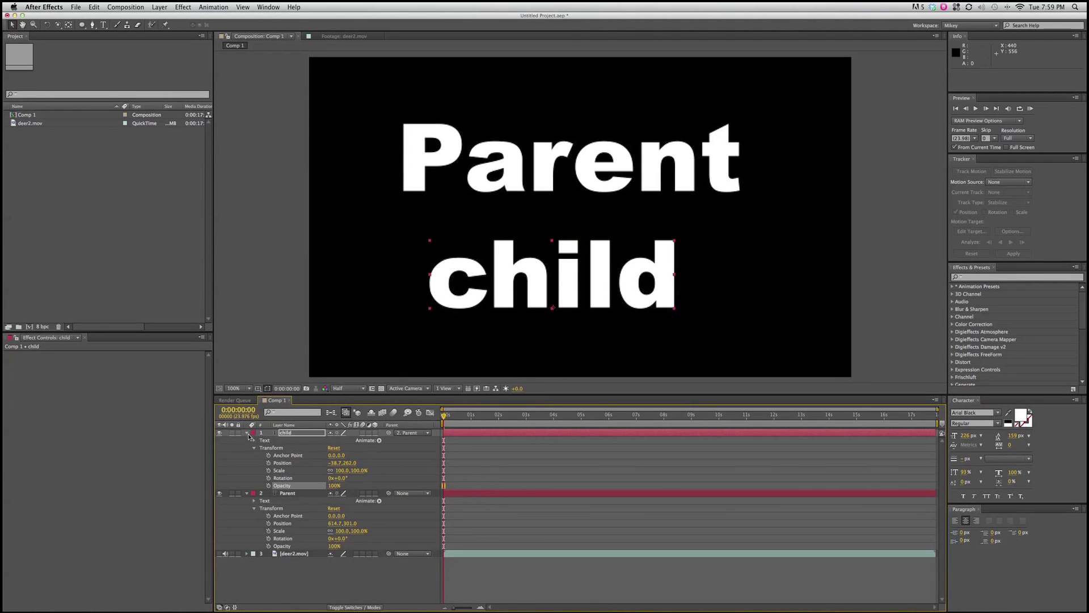
Collapse both text layers and set the child layer's Parent to None.
click(246, 433)
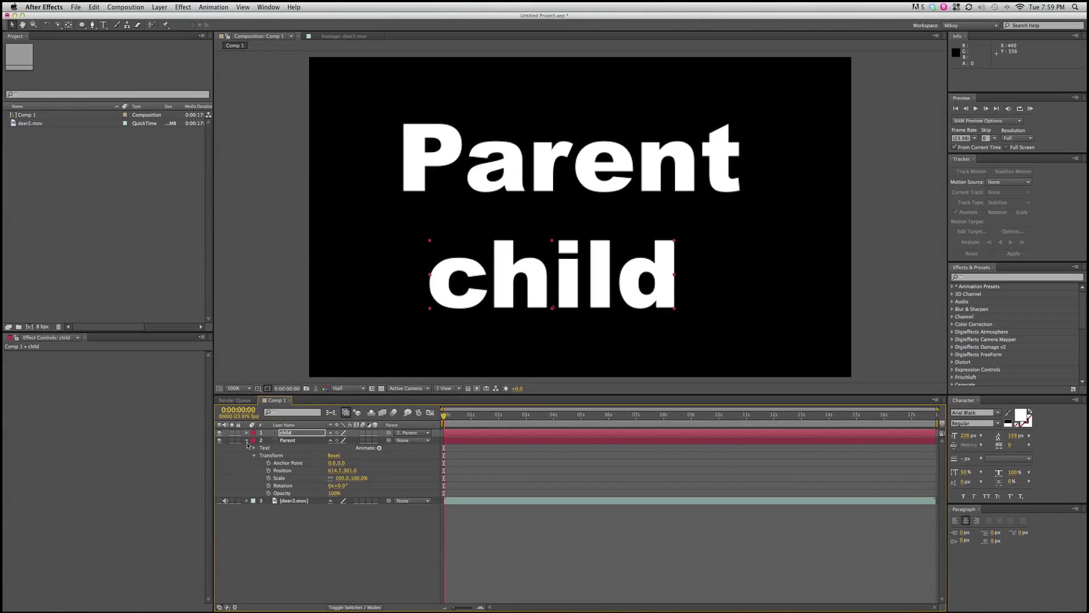
click(248, 441)
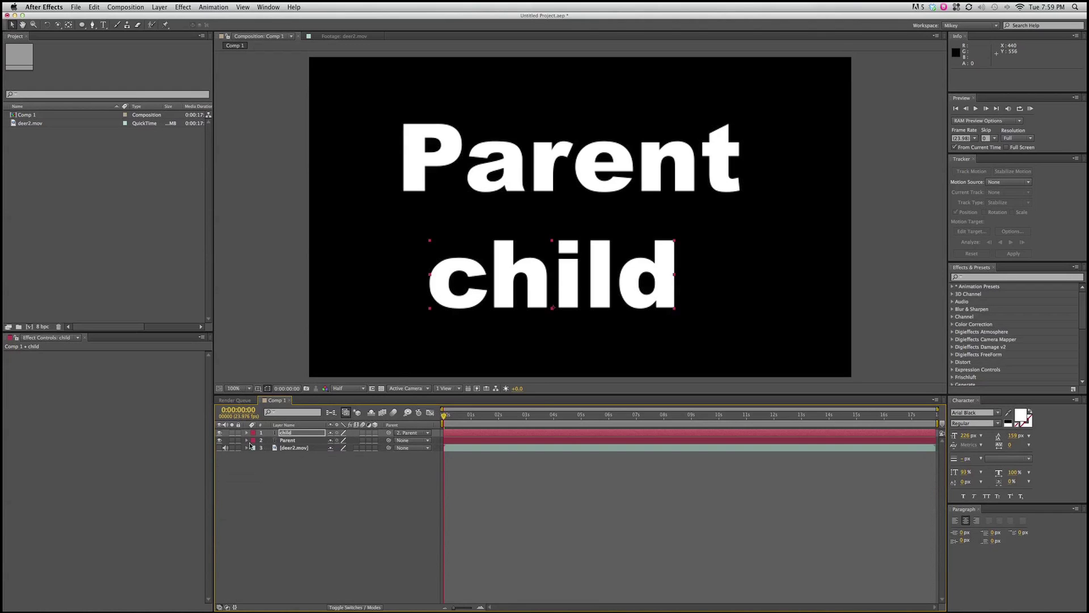
click(420, 435)
click(410, 437)
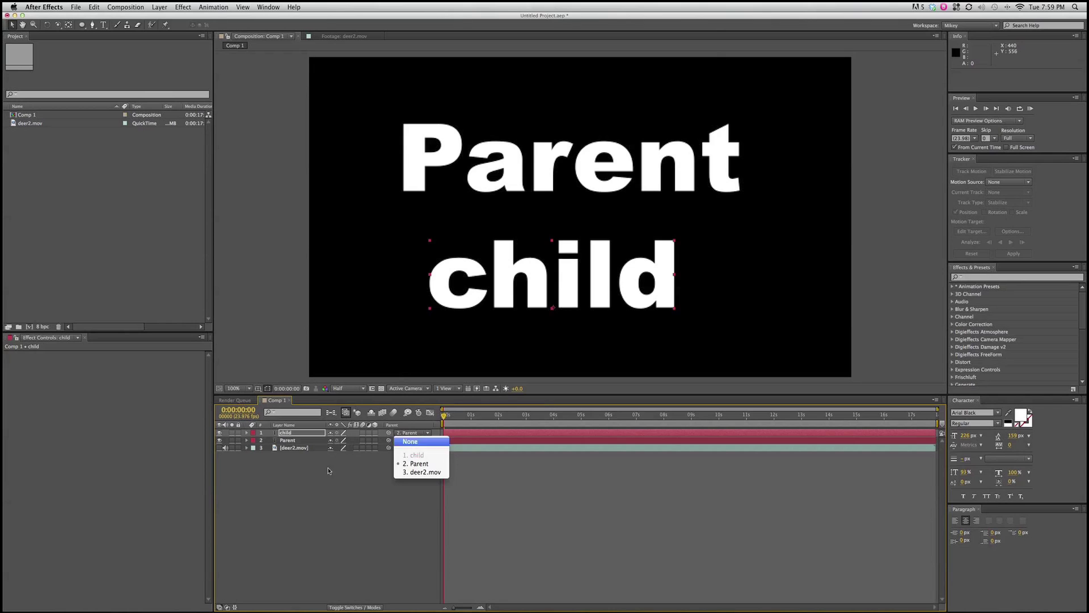
Apply Fast Blur to the child text layer with Blurriness 42.
click(318, 466)
click(288, 440)
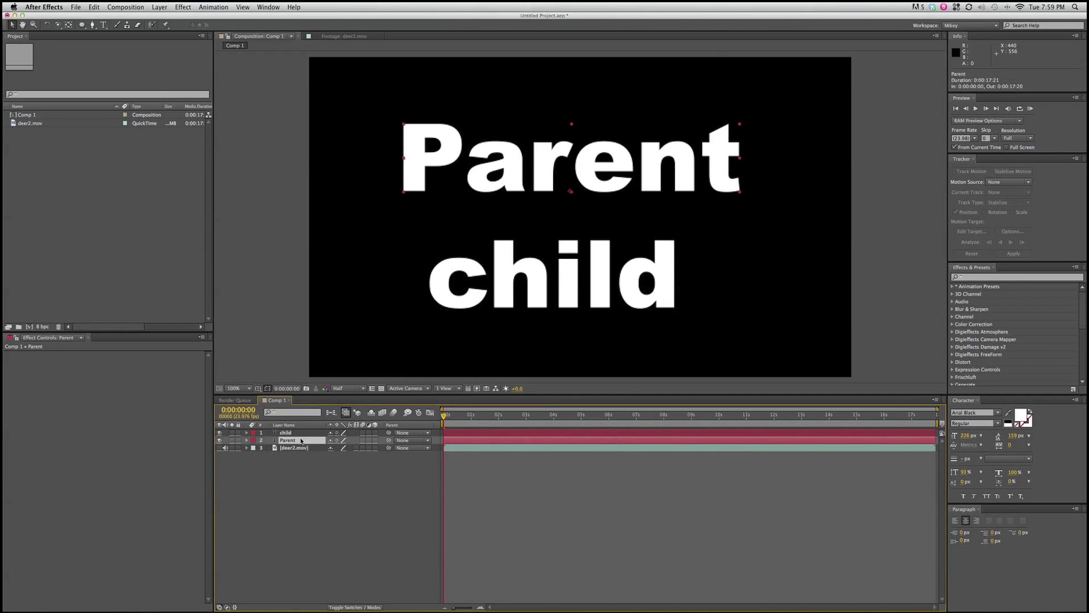
click(302, 433)
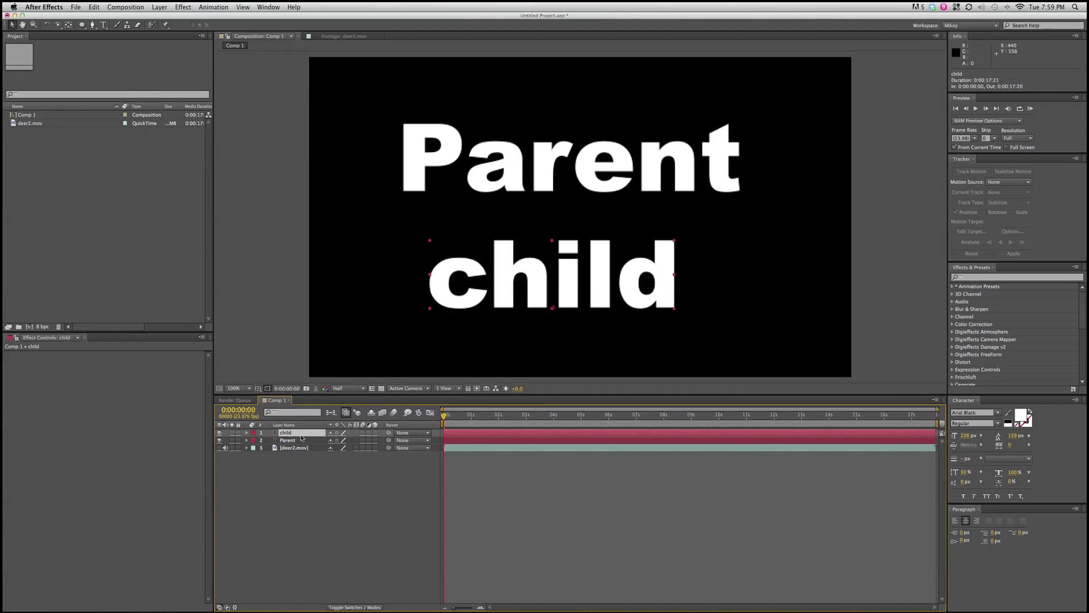
click(184, 8)
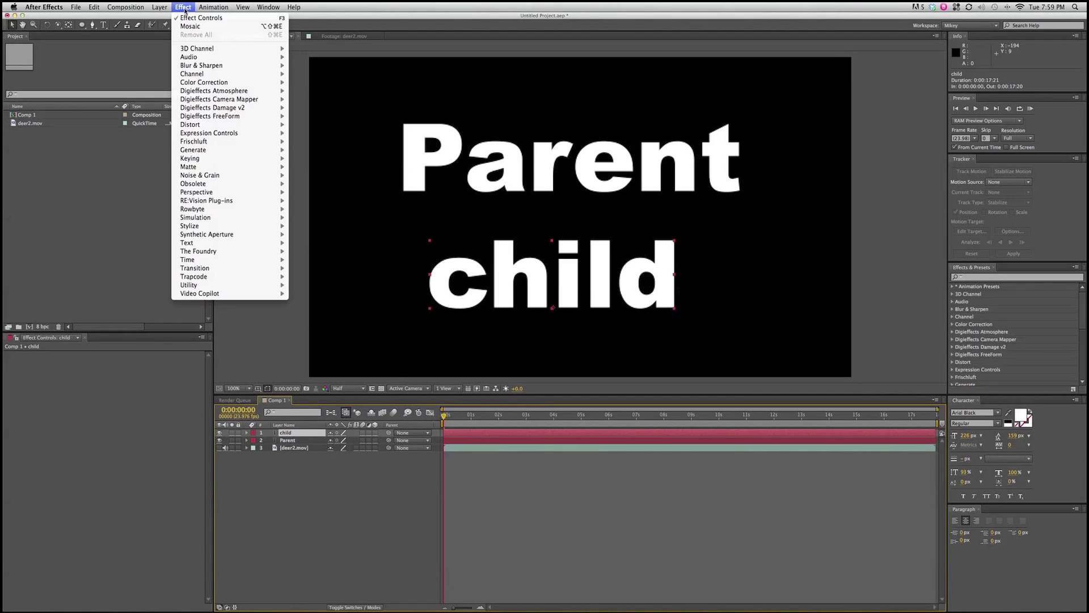
mouse_move(209, 73)
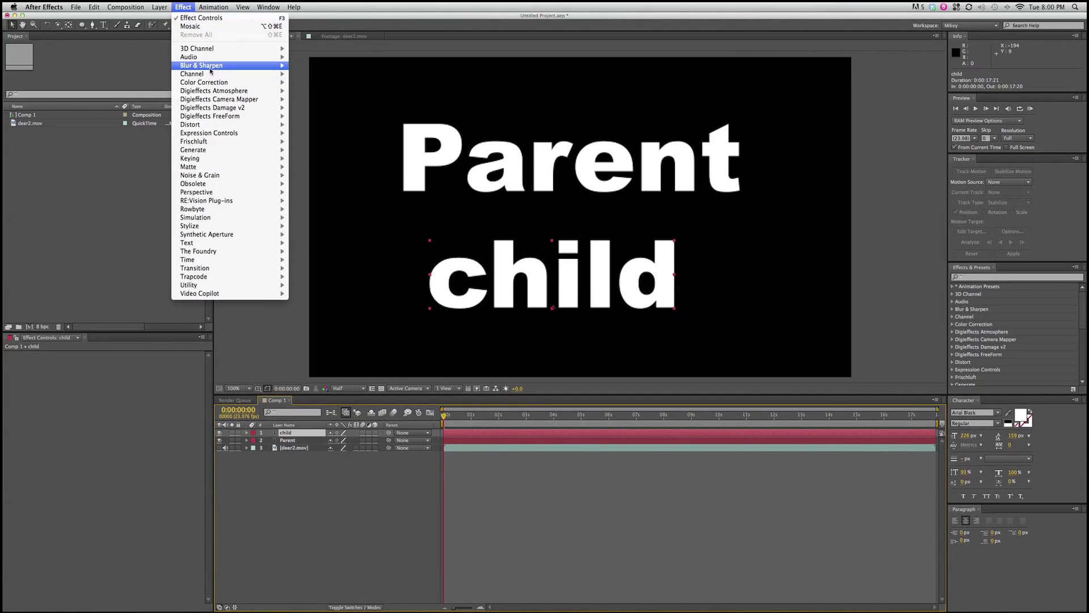
click(327, 142)
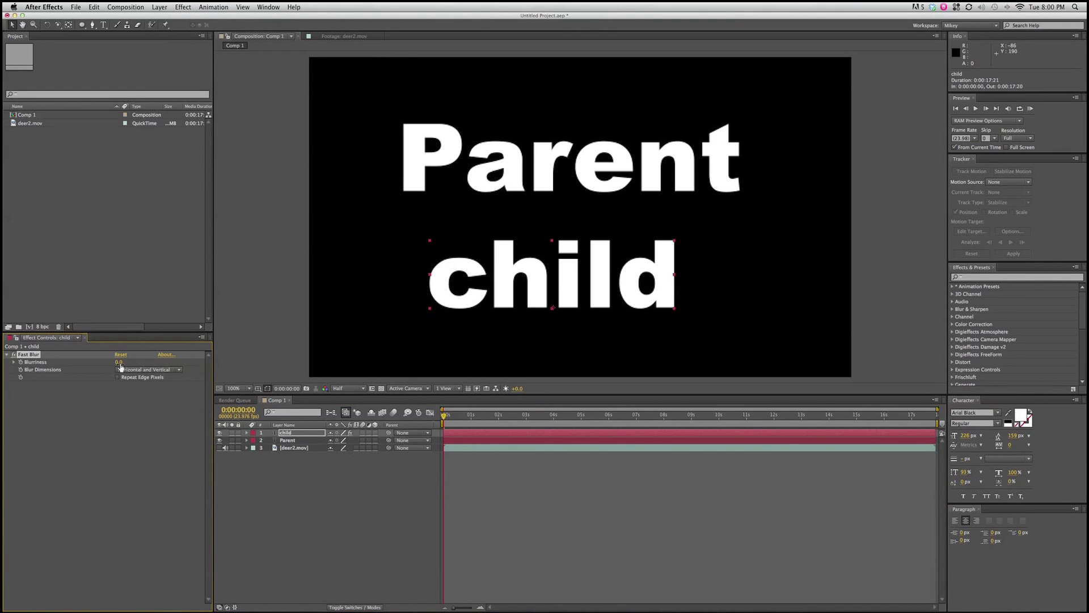
drag(118, 362, 138, 362)
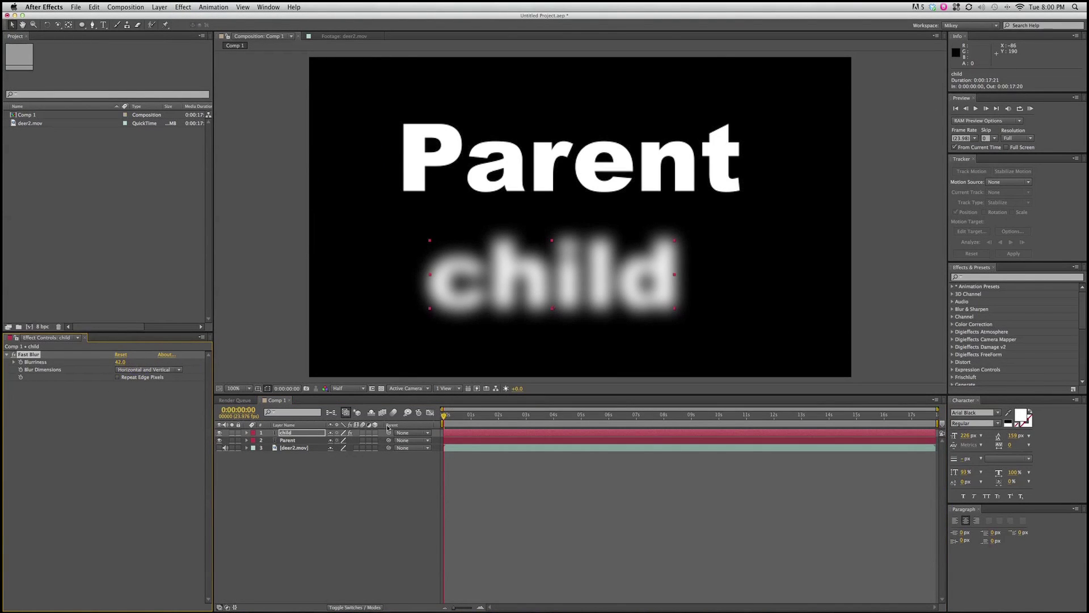
click(349, 478)
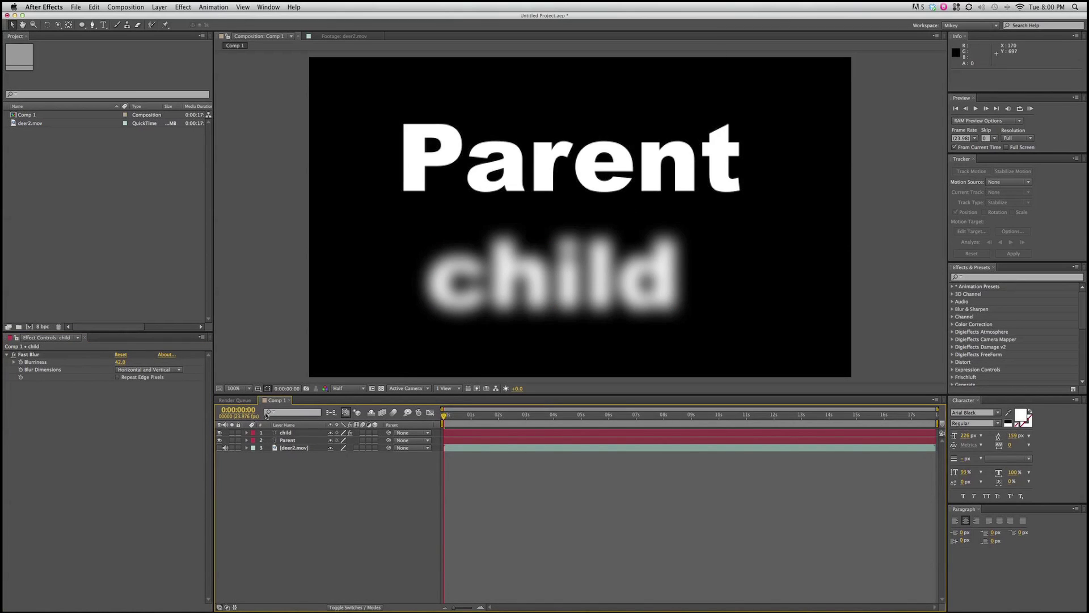
Paste the child's Fast Blur onto the Parent layer, then delete it from Parent.
click(51, 356)
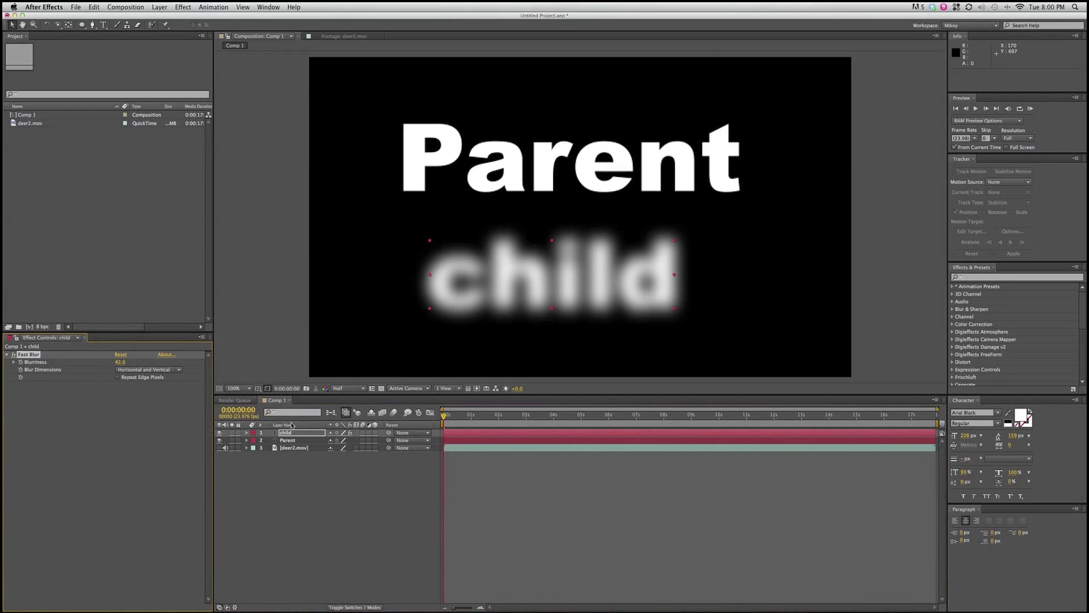
click(288, 440)
key(super+v)
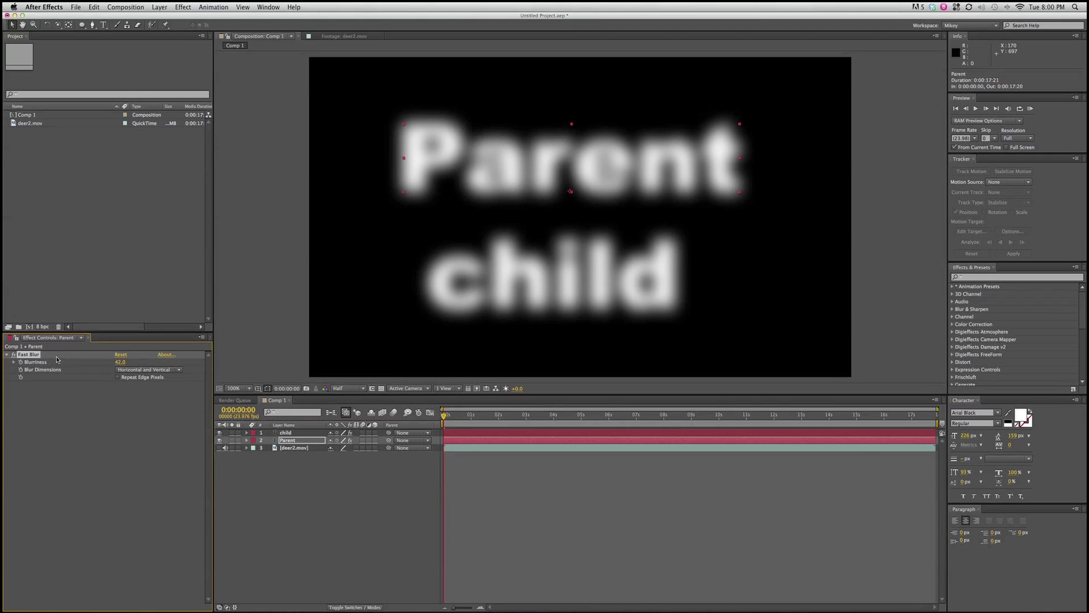
key(Delete)
Delete the Fast Blur from the child layer and select both text layers.
click(289, 433)
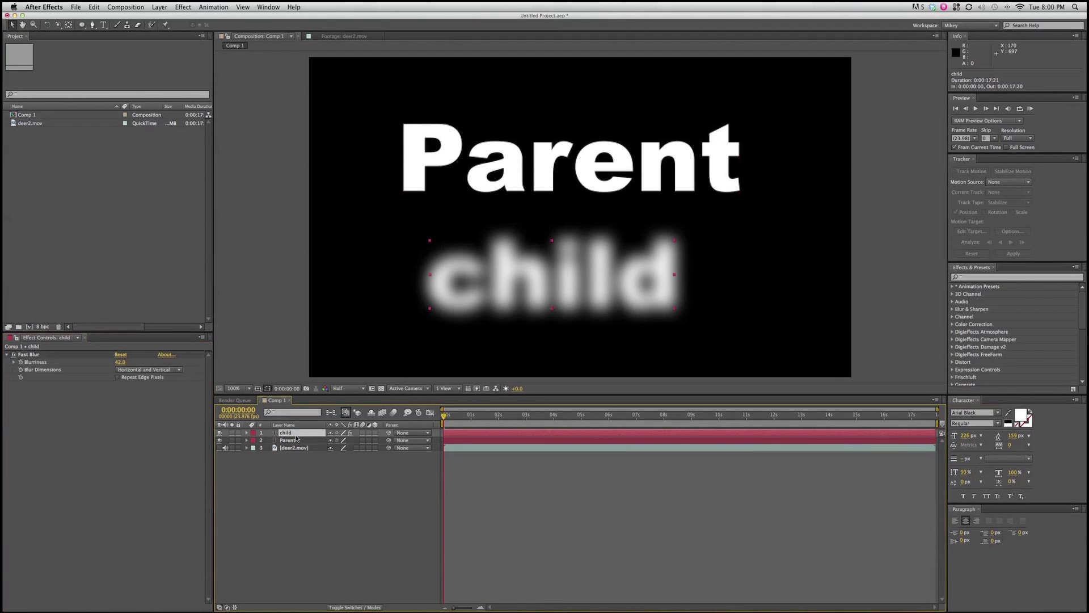
key(Delete)
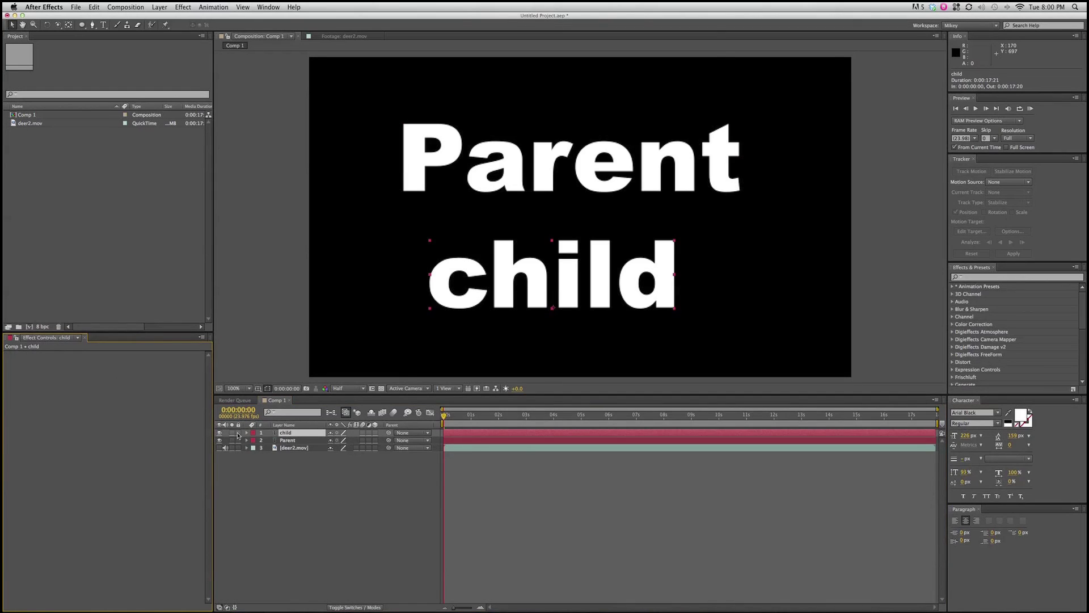
shift+click(299, 440)
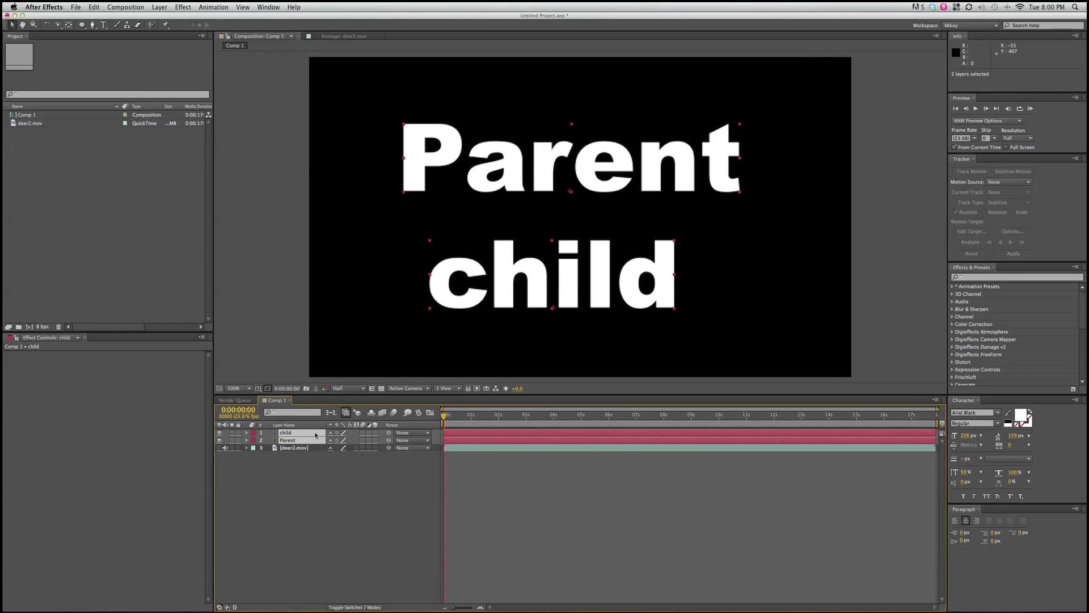
Pre-compose the Parent and child text layers into a new comp named 'parent/child'.
click(163, 7)
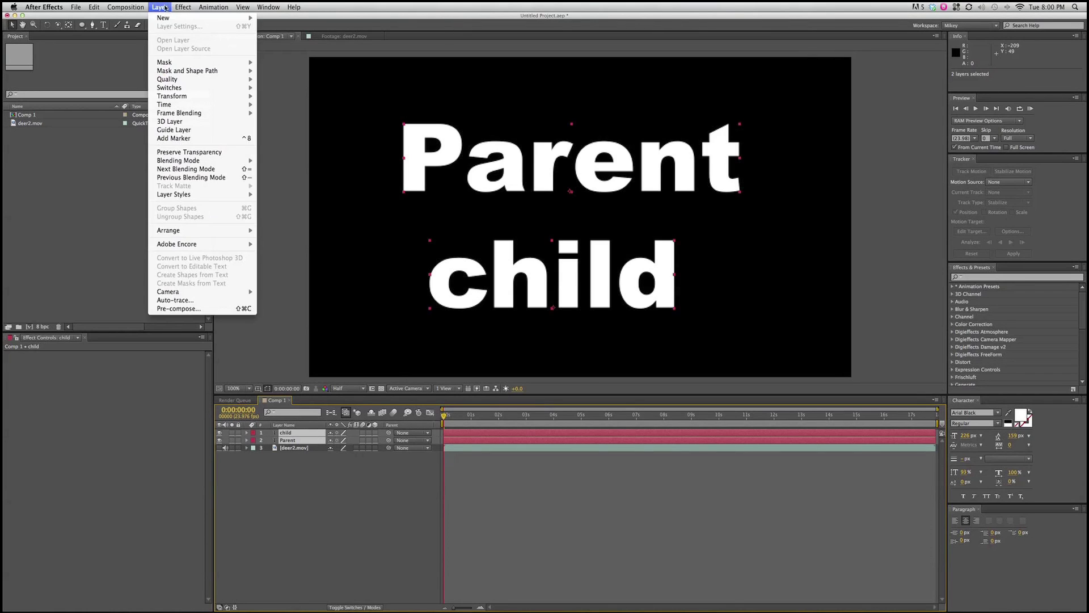
click(178, 310)
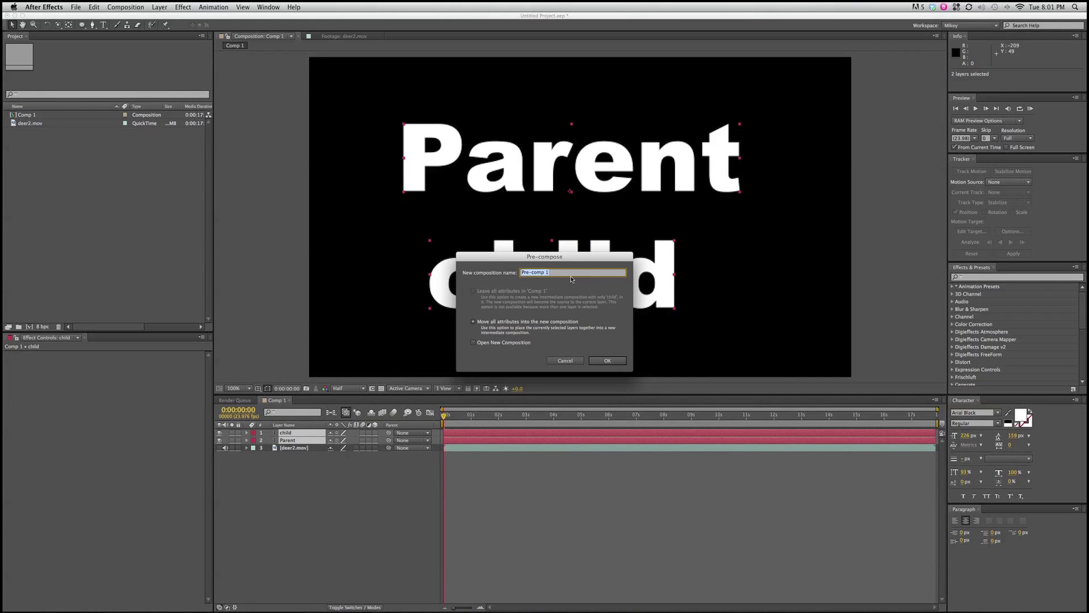
text(parent/child)
key(Return)
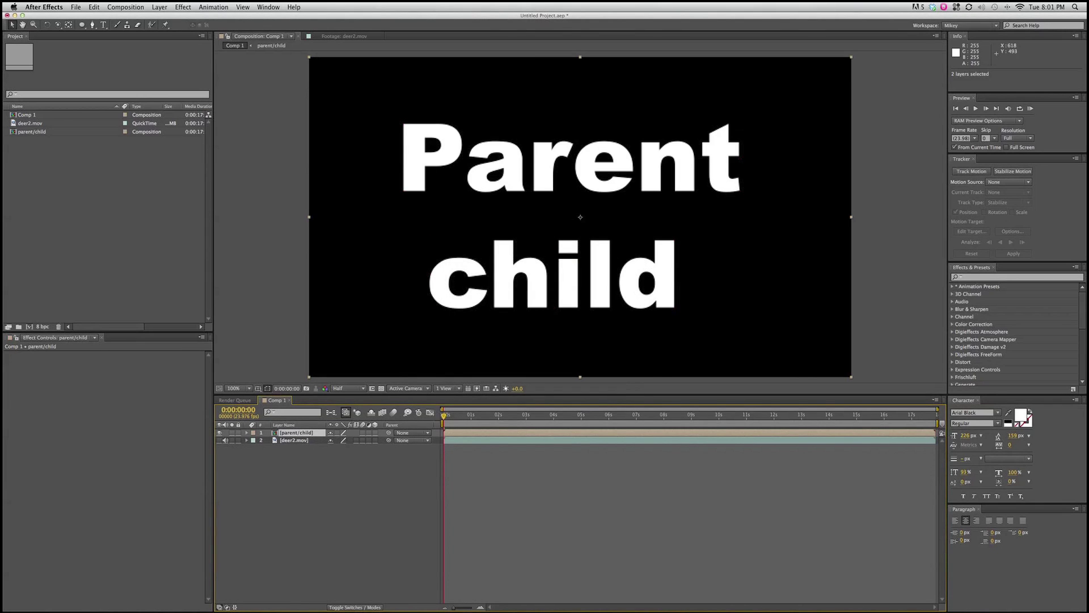
Jump to 0:00:01:00, select the parent/child precomp, and test moving it before undoing.
click(377, 472)
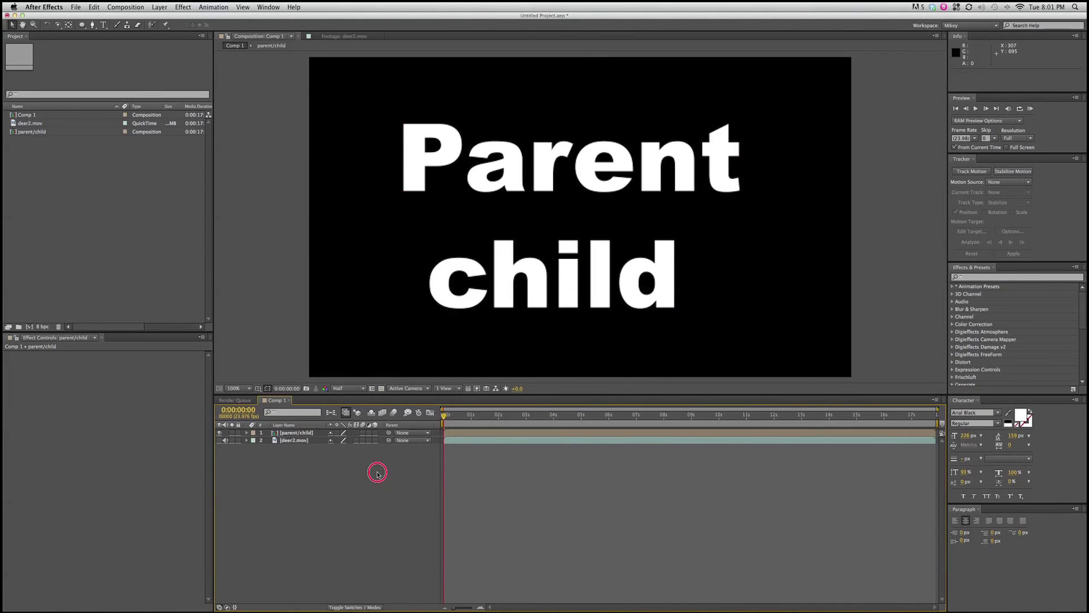
click(468, 415)
click(460, 435)
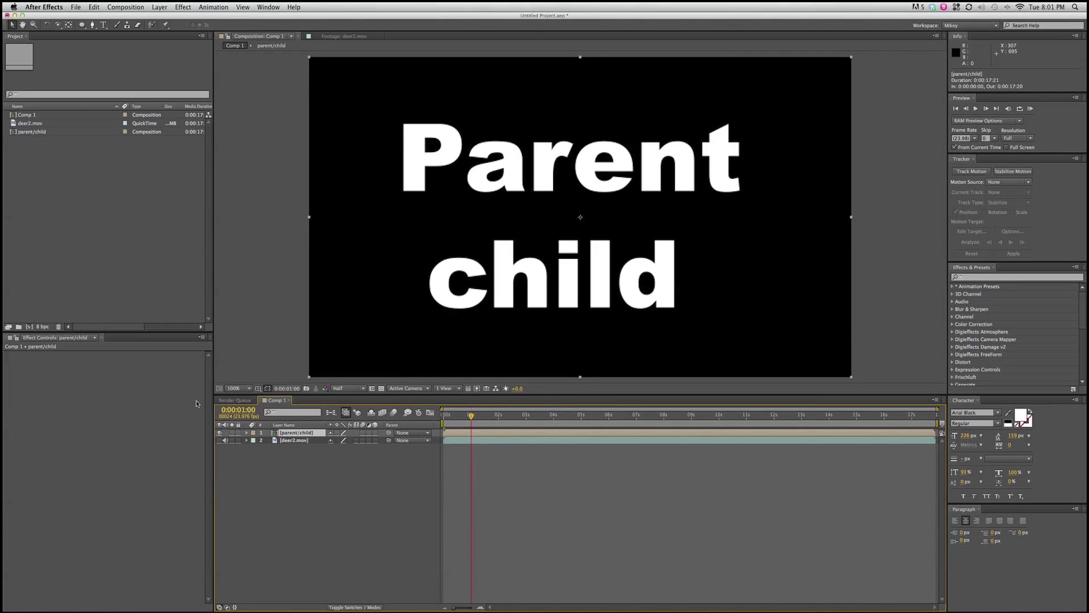
click(480, 203)
drag(480, 202, 524, 211)
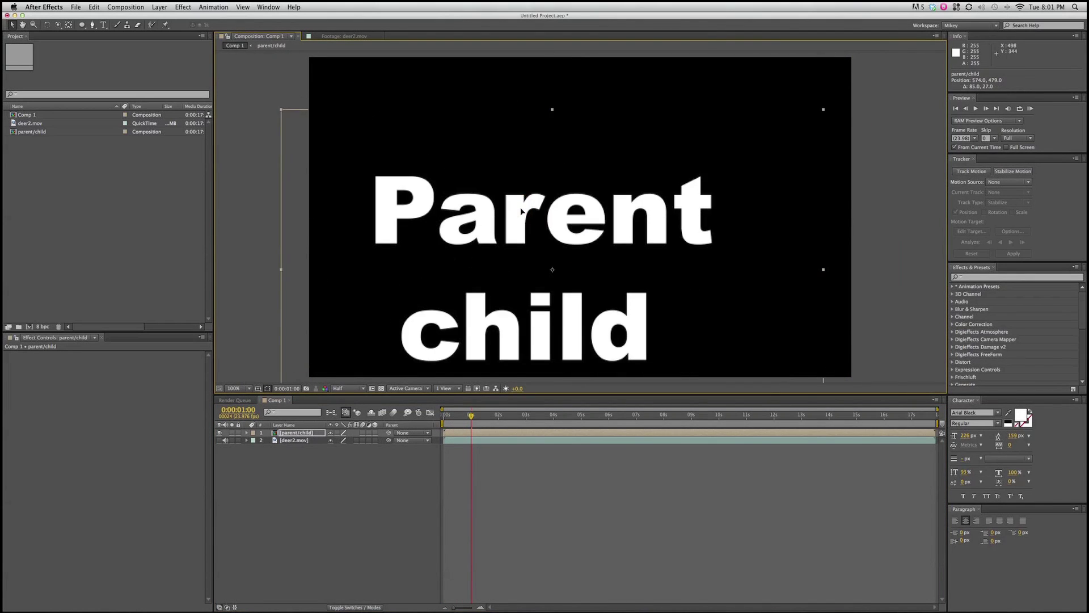
key(ctrl+z)
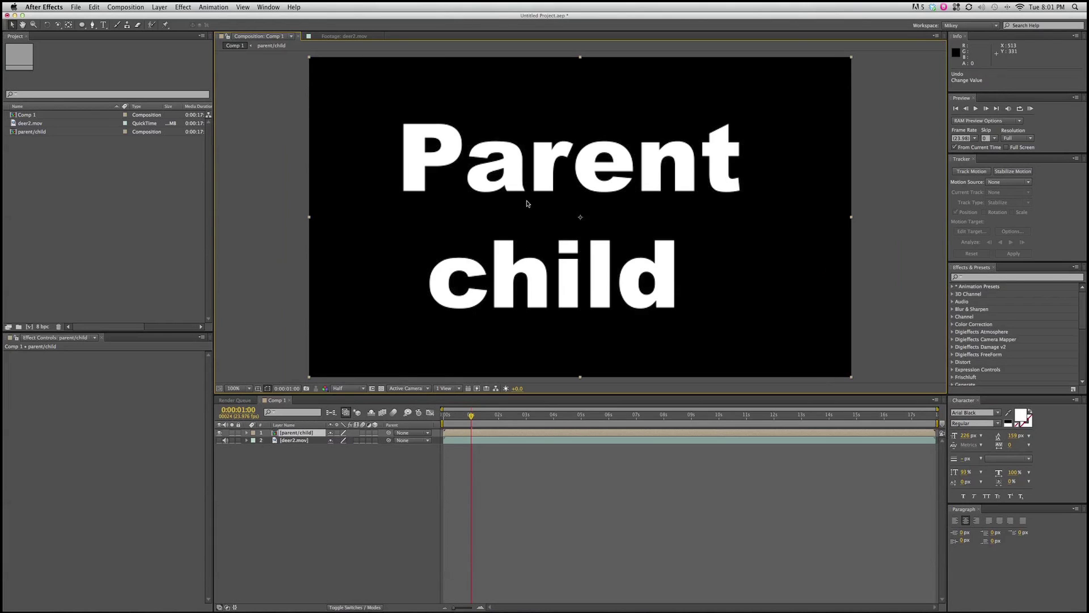
Open the parent/child precomp, paste Fast Blur onto it in Comp 1, and shift Parent right inside.
double_click(284, 433)
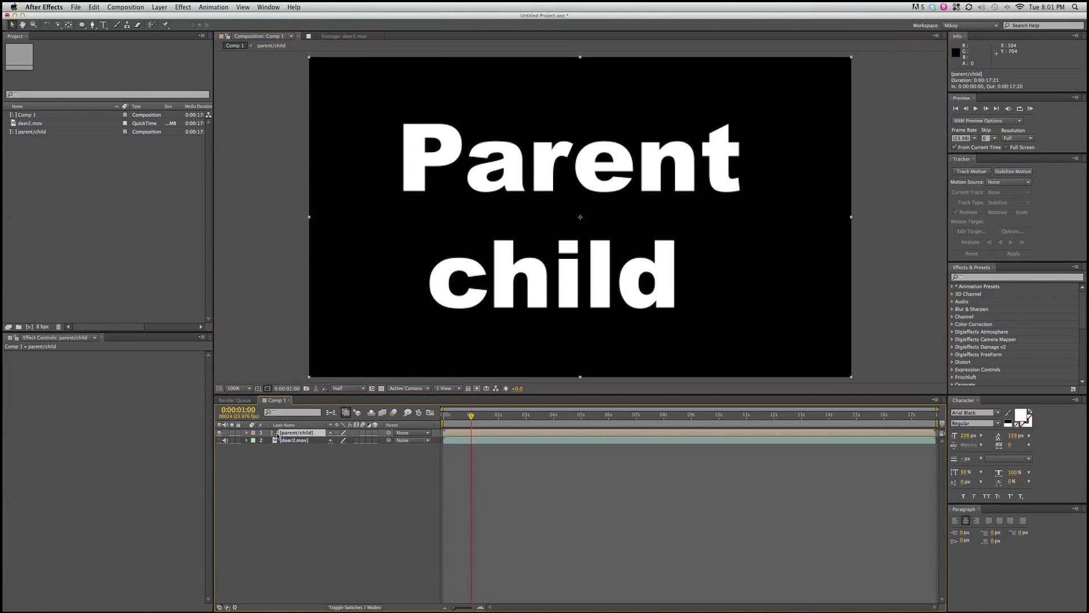
click(458, 435)
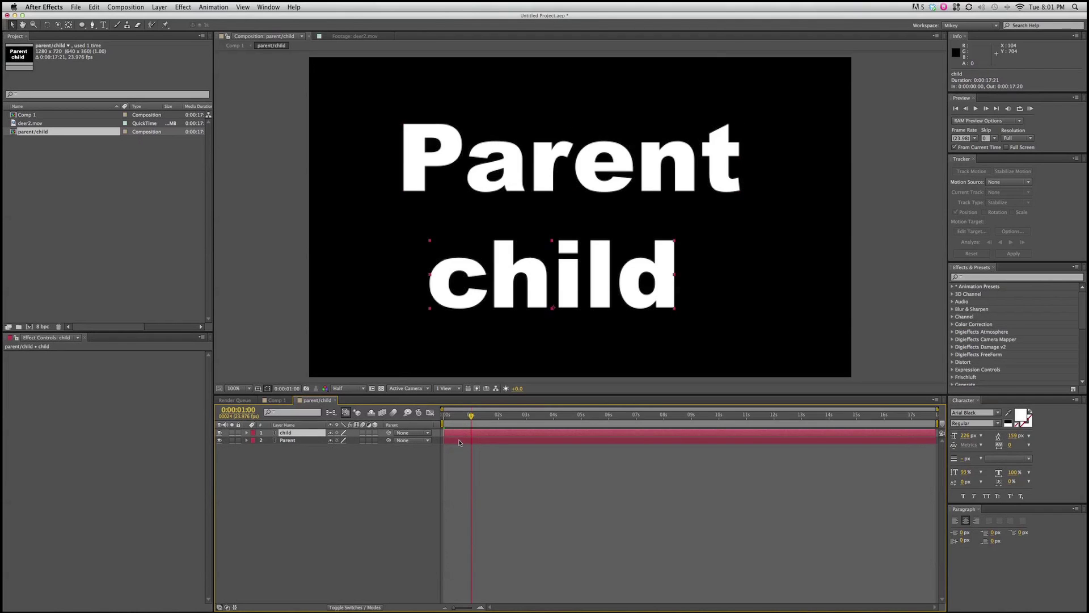
click(276, 400)
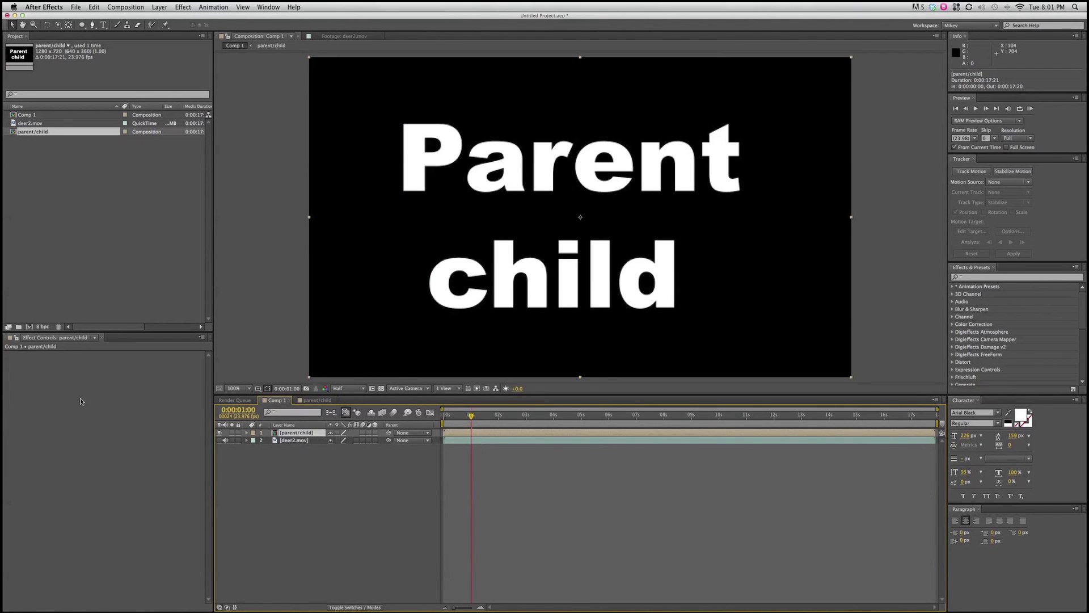
key(super+v)
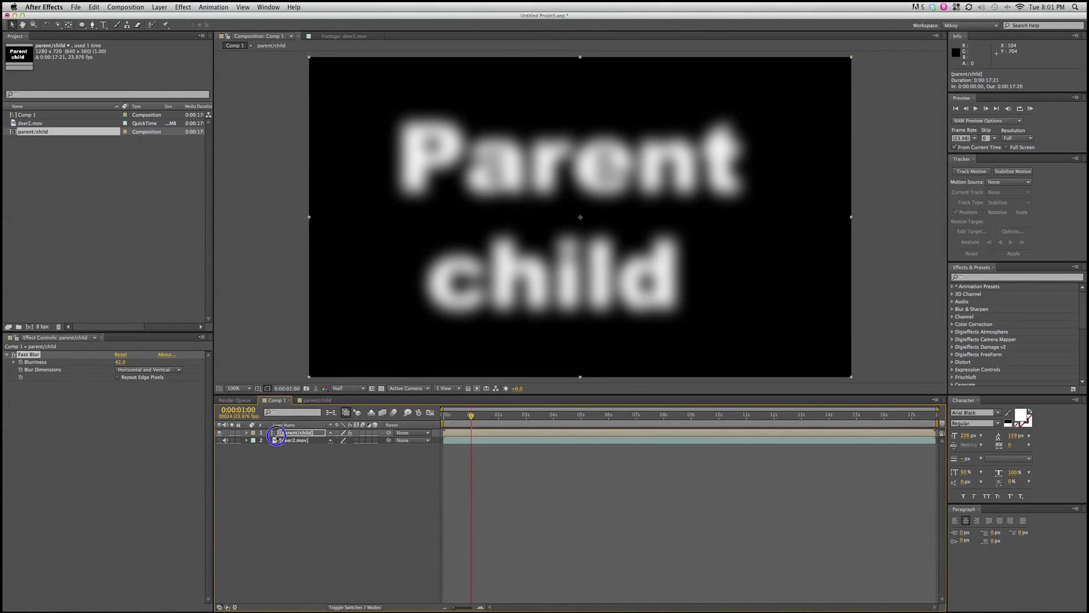
double_click(296, 435)
drag(545, 171, 589, 165)
click(273, 402)
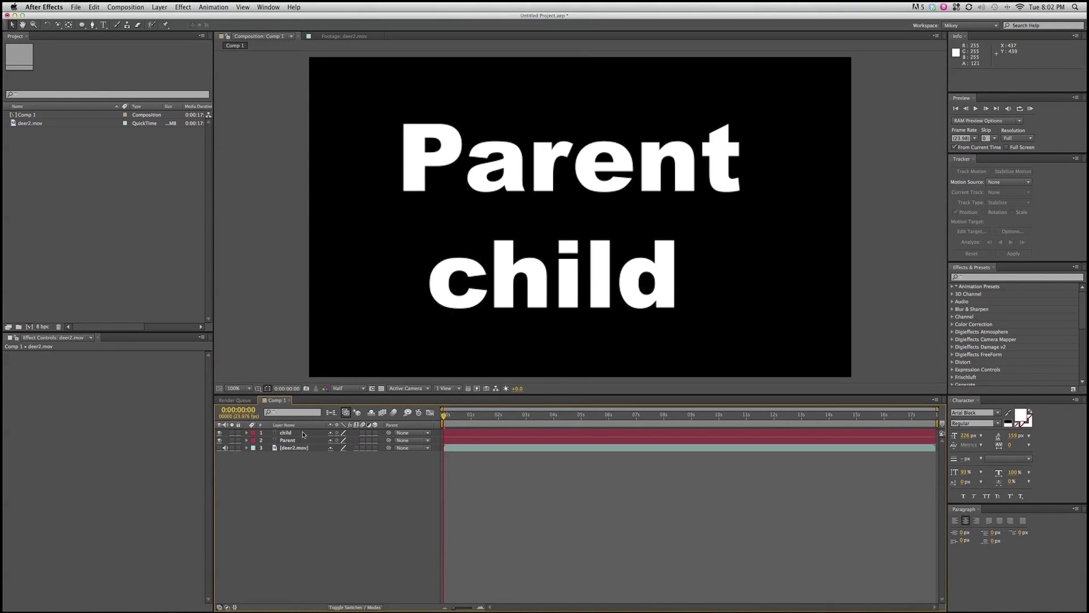
Add Adjustment Layer 1 above the child text from the Layer > New menu.
click(306, 434)
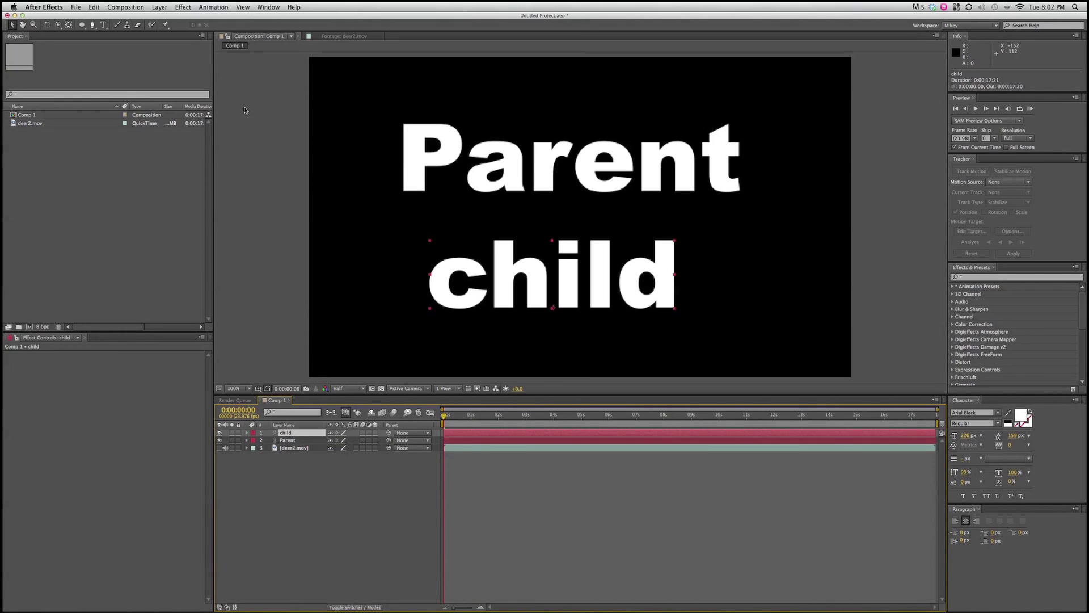
click(158, 8)
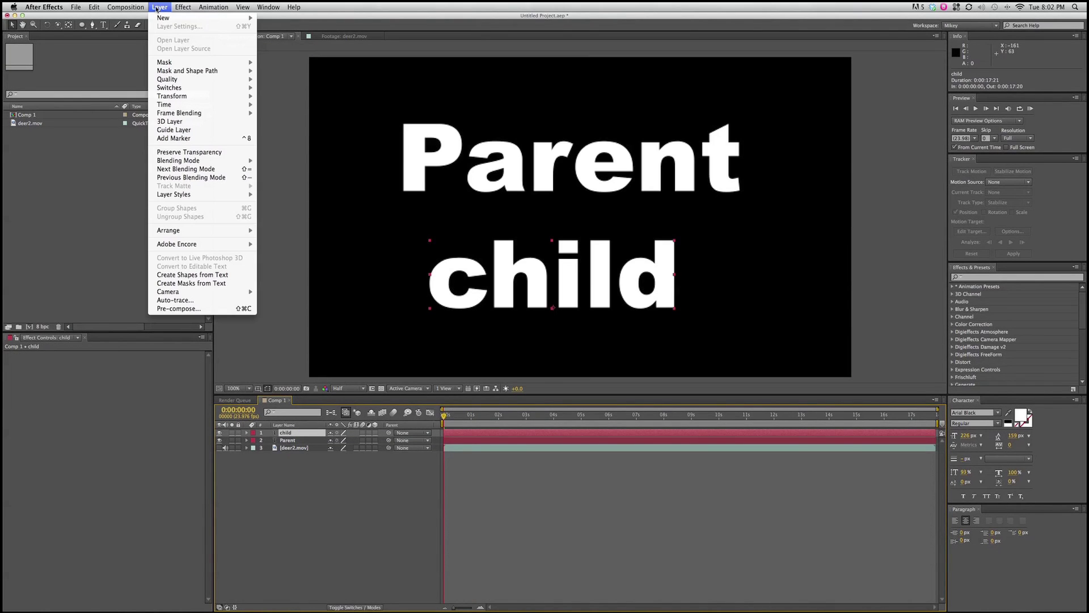
mouse_move(159, 18)
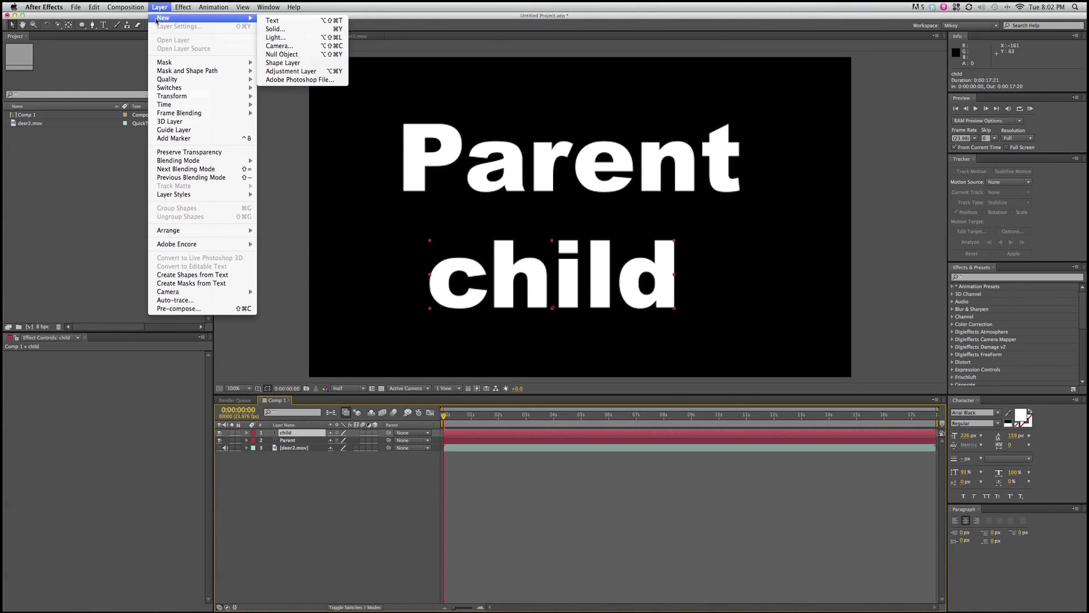
click(306, 72)
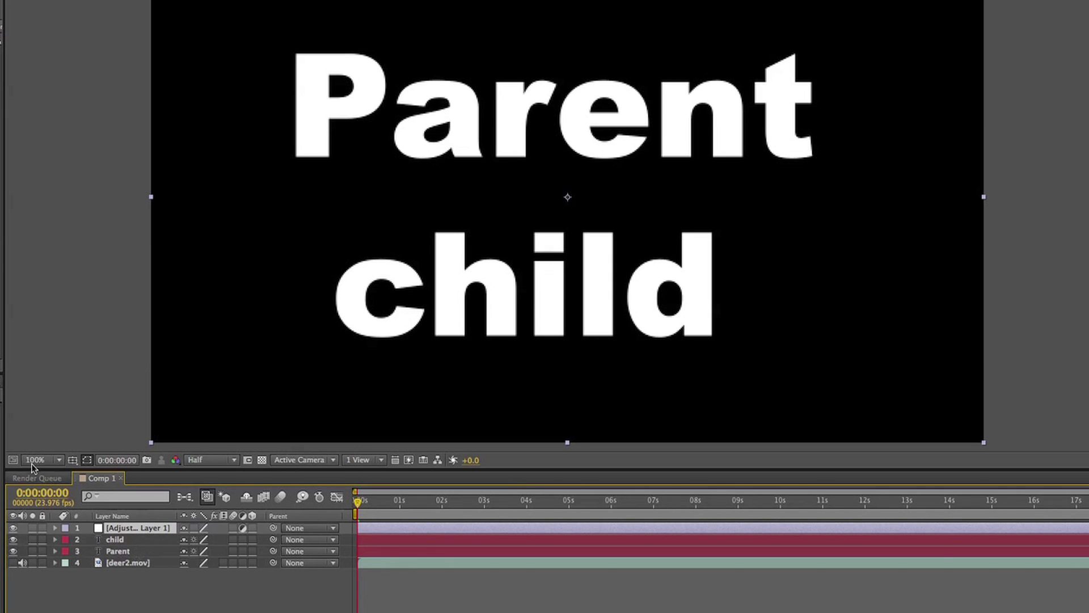
Paste the Blurriness 42 Fast Blur onto Adjustment Layer 1, briefly lift child above it, then restore.
click(442, 529)
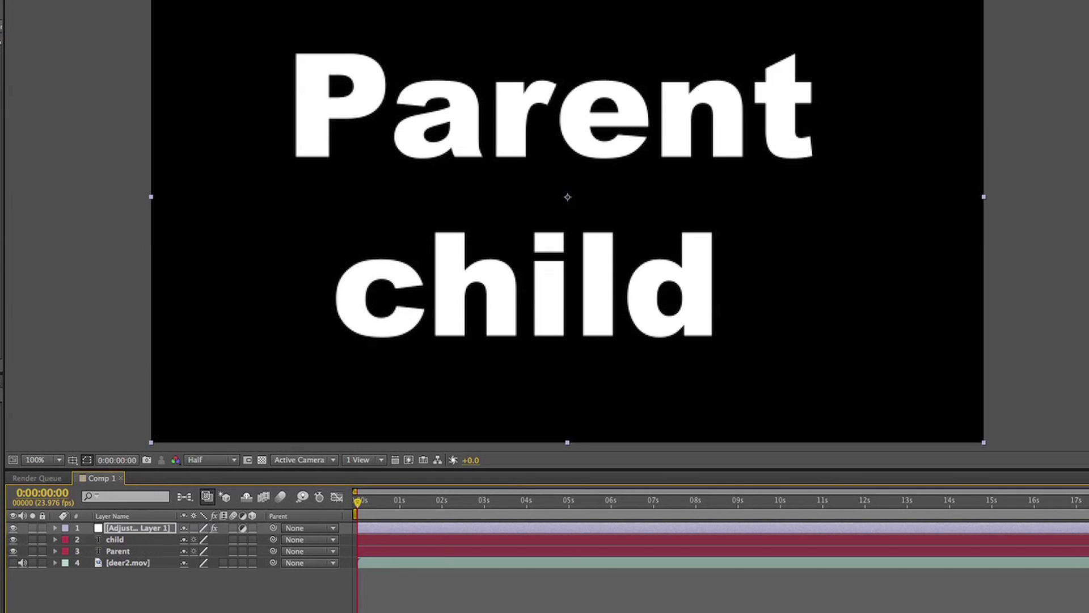
key(ctrl+v)
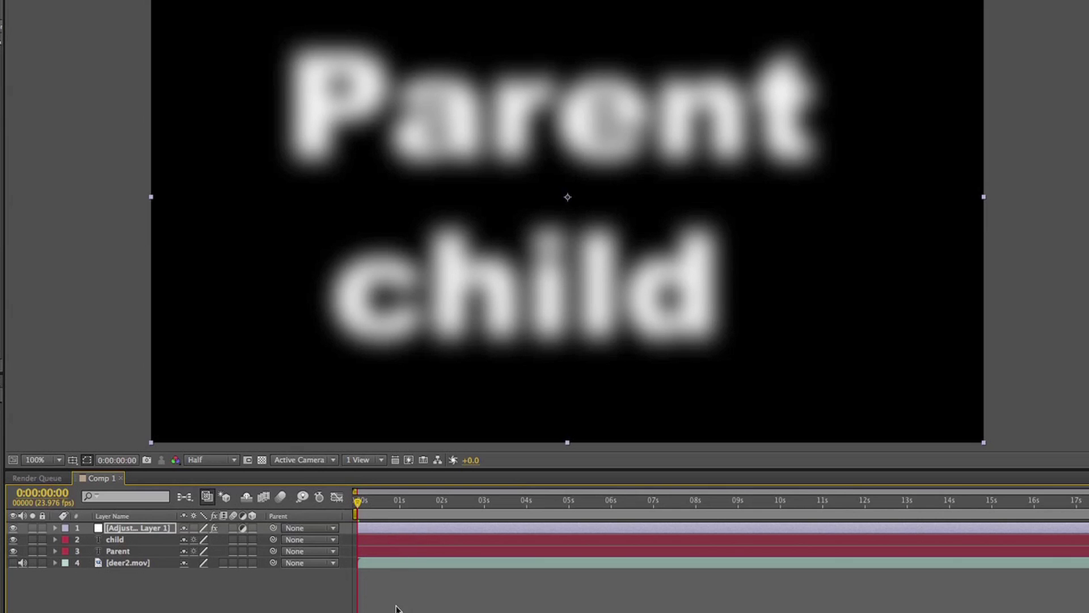
click(119, 530)
click(118, 550)
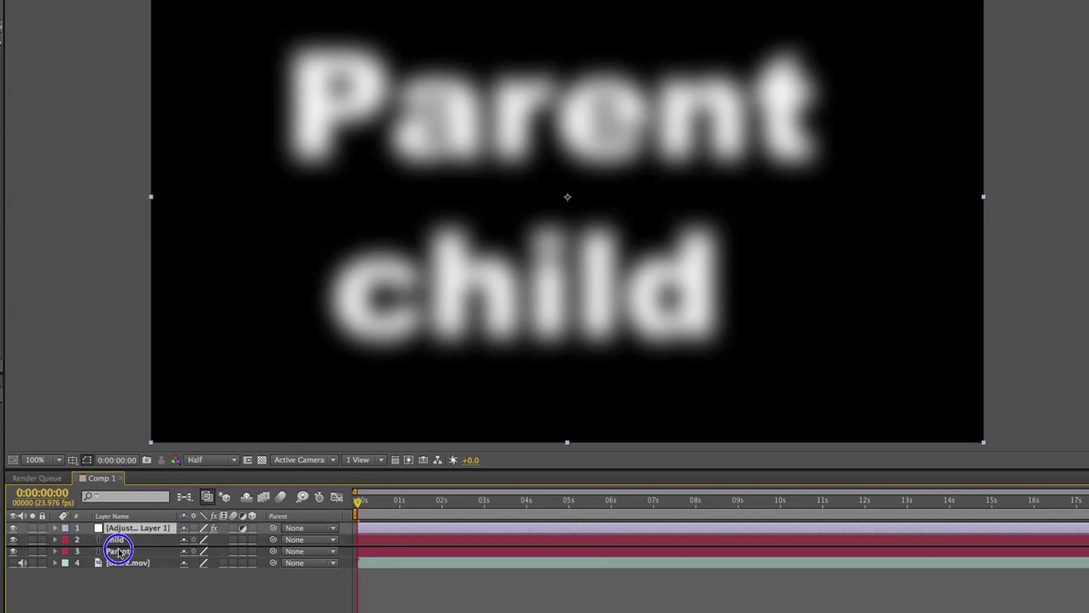
key(super+bracketleft)
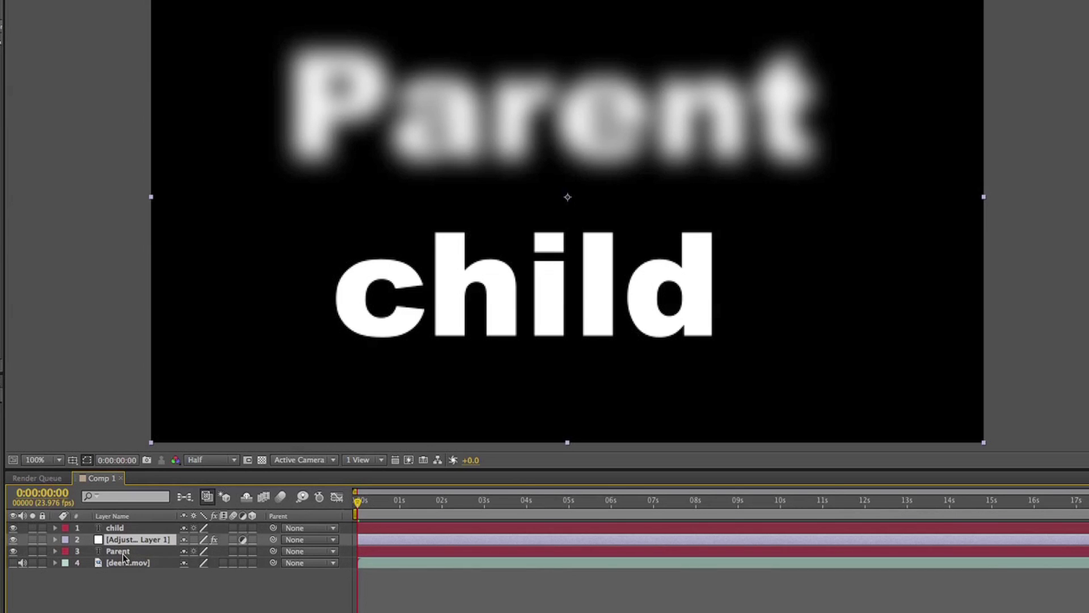
drag(133, 539, 126, 530)
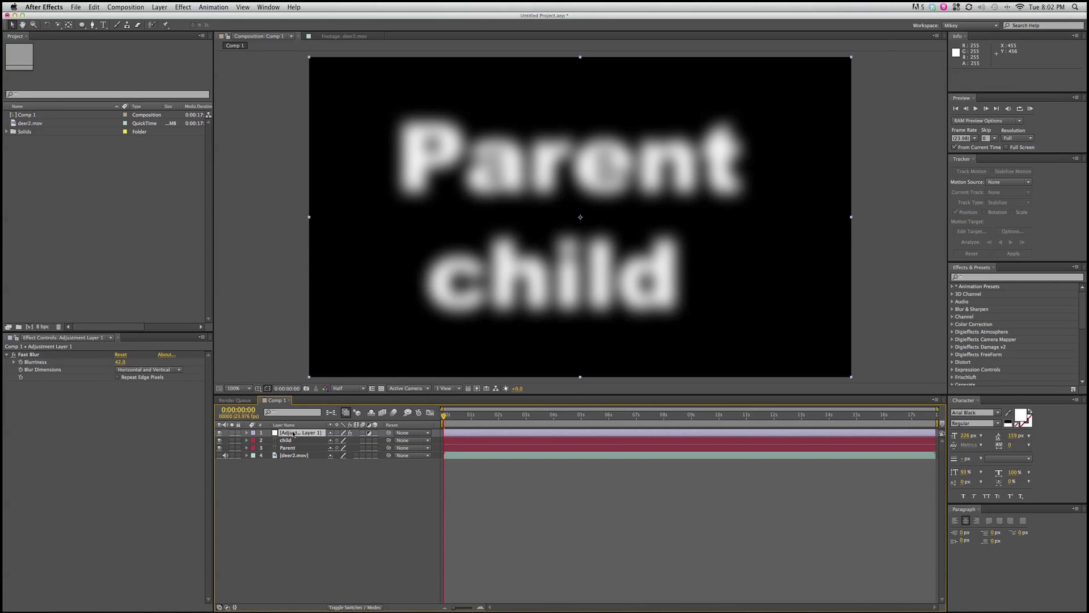